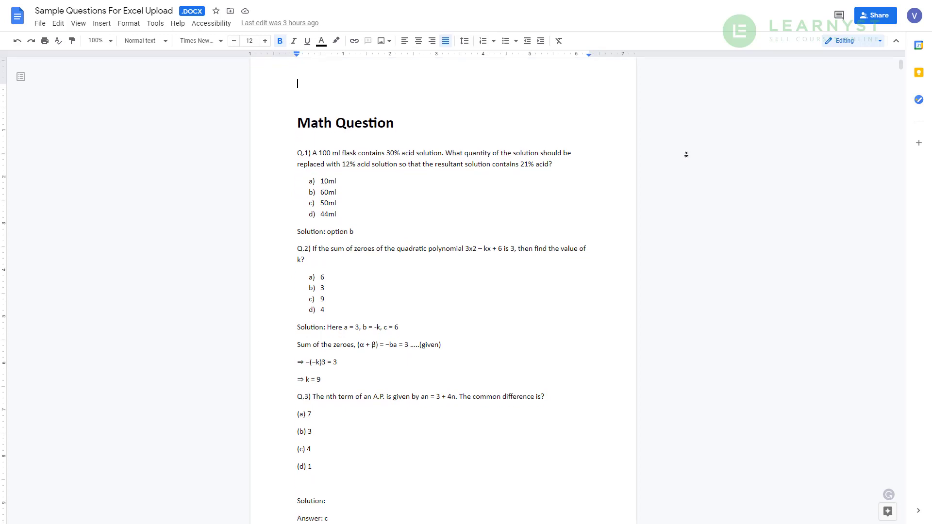
# Scroll through the sample math questions down to Q.3 on an A.P.'s common difference
pyautogui.scroll(-3, 686, 156)
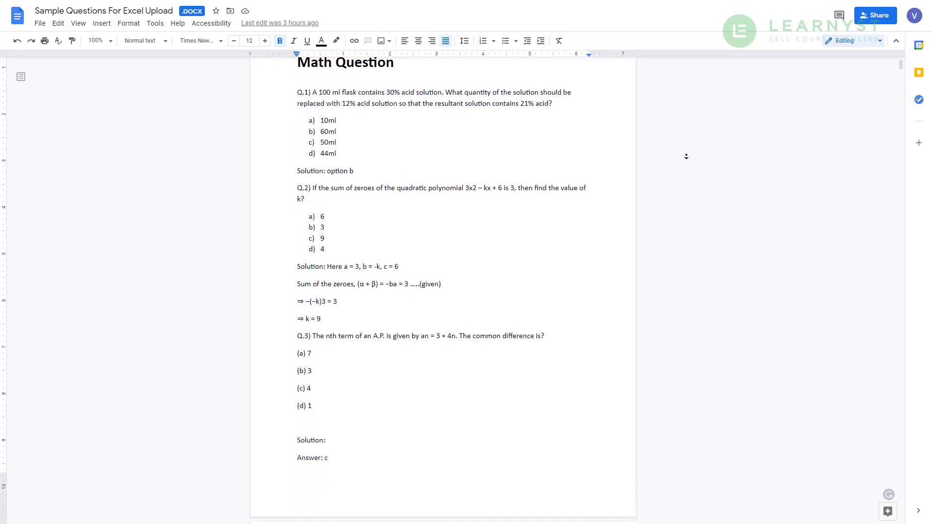
pyautogui.scroll(-3, 685, 156)
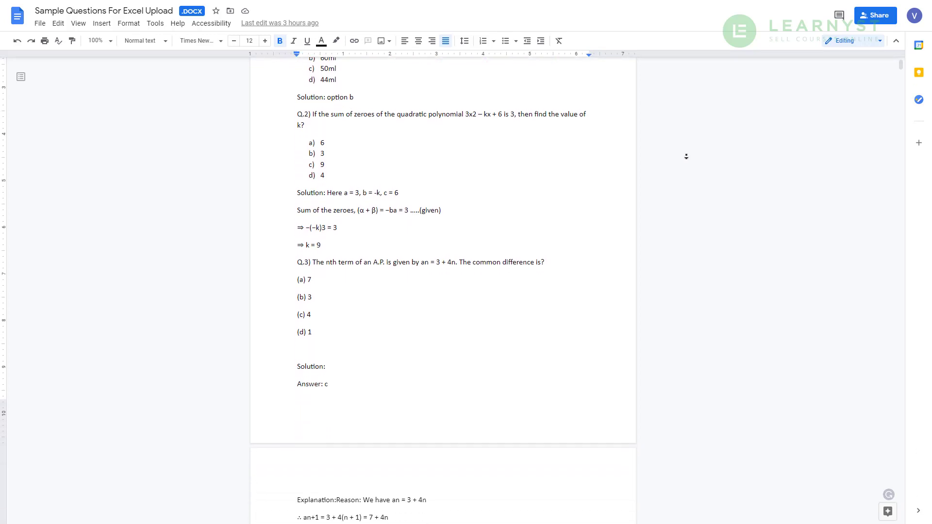
pyautogui.scroll(-3, 686, 156)
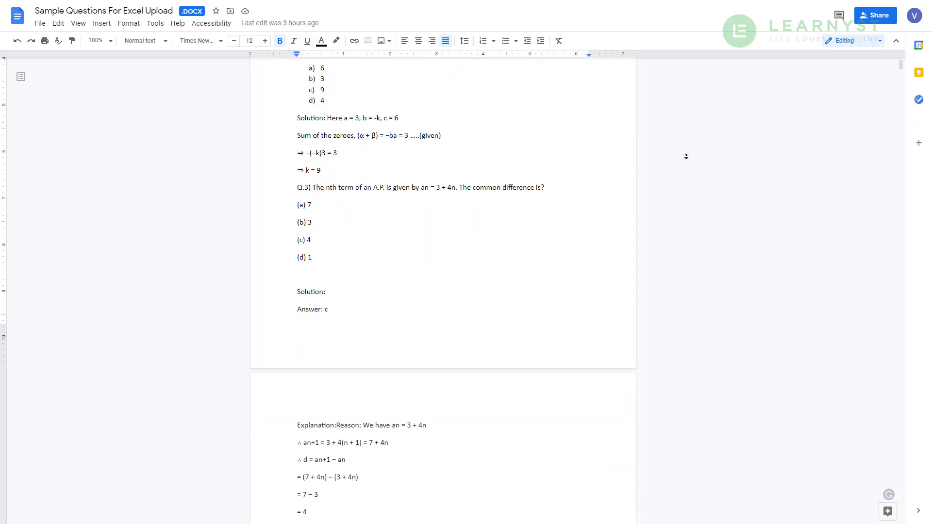
pyautogui.scroll(-1, 686, 157)
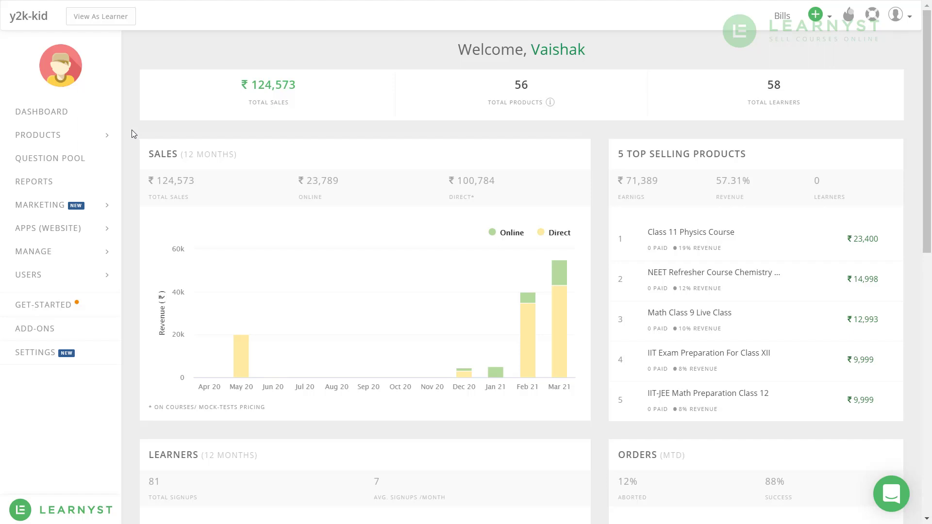
# From Products > Mock-Tests, create 'Class 12 Math Exam Revision' with price 999
pyautogui.click(81, 135)
pyautogui.click(63, 178)
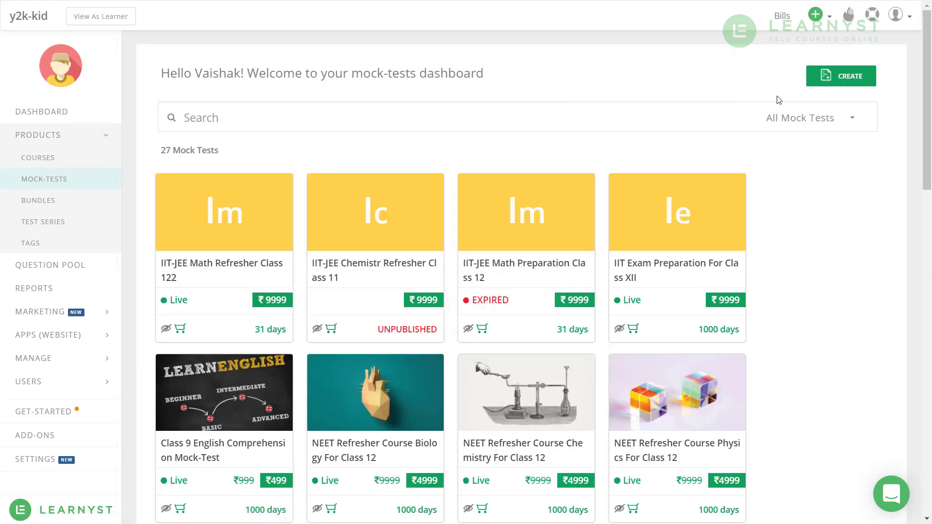
pyautogui.click(826, 83)
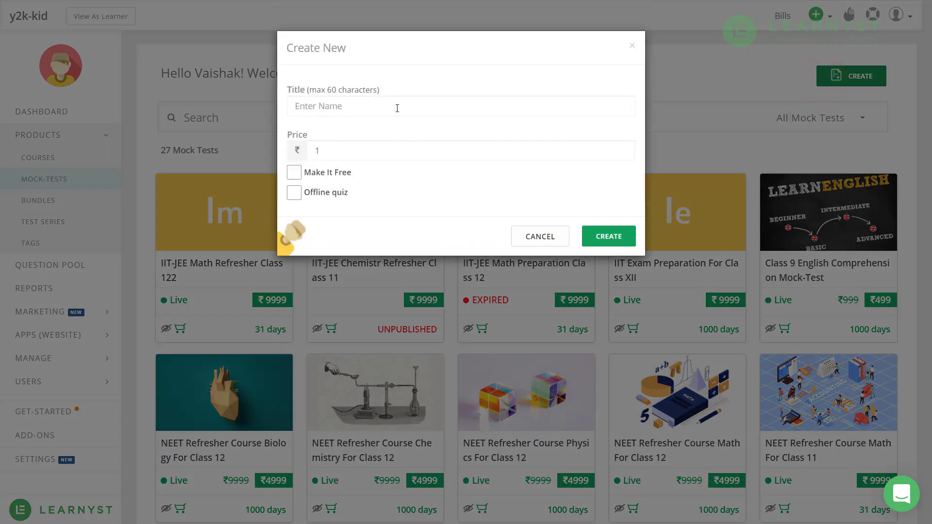
pyautogui.click(396, 107)
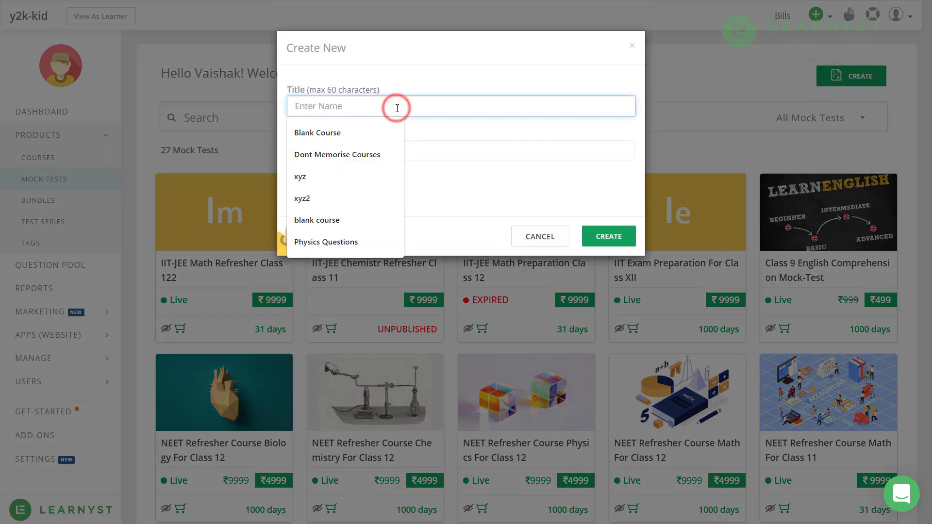
pyautogui.write('Class 12 Math Exam Revision')
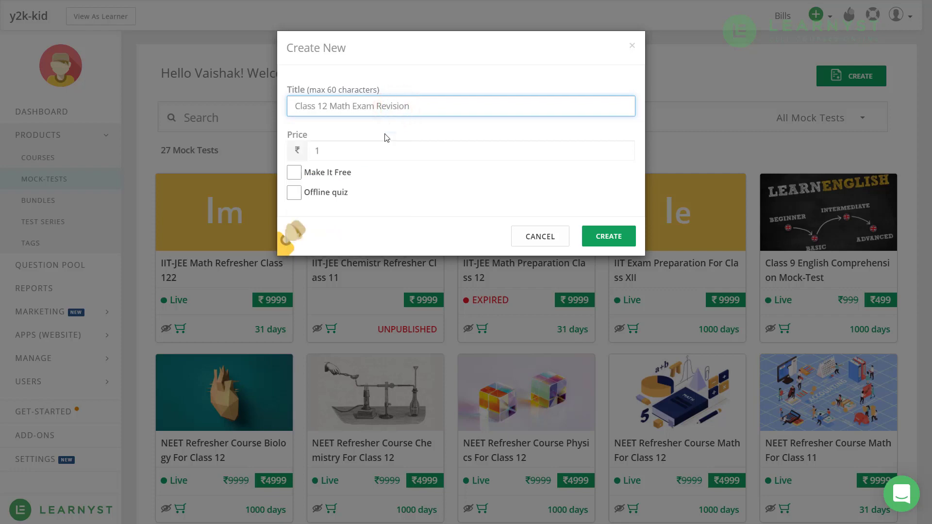
pyautogui.click(380, 149)
pyautogui.press('BackSpace')
pyautogui.write('999')
pyautogui.click(619, 237)
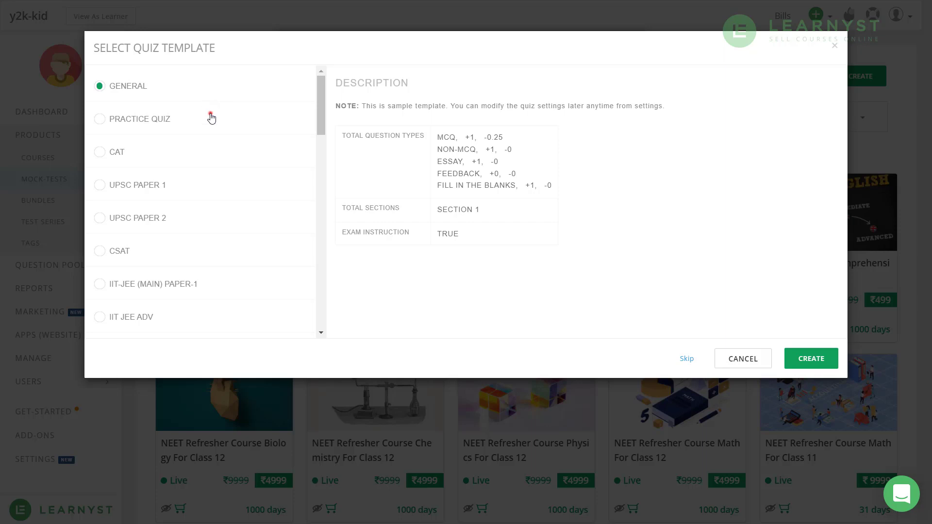
# Preview the PRACTICE QUIZ template settings, then create the test from the GENERAL template
pyautogui.click(212, 118)
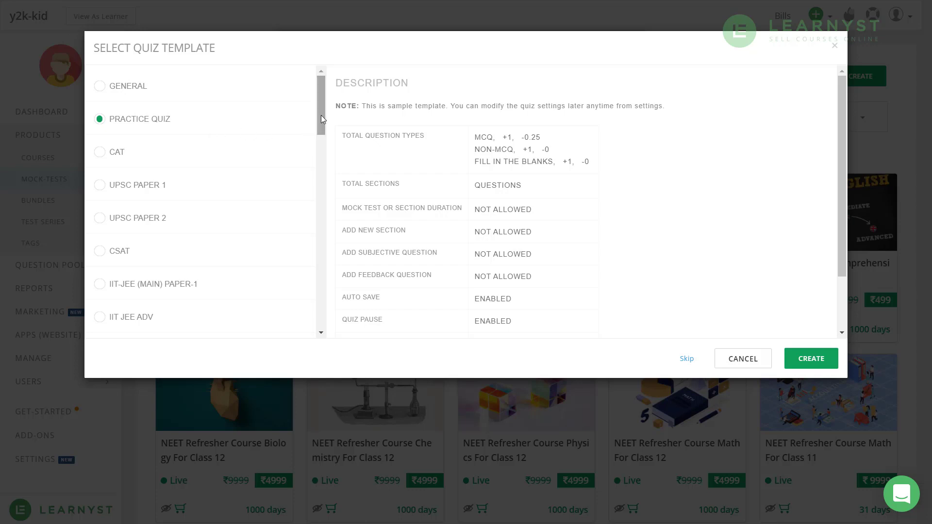
pyautogui.moveTo(321, 115); pyautogui.dragTo(321, 313)
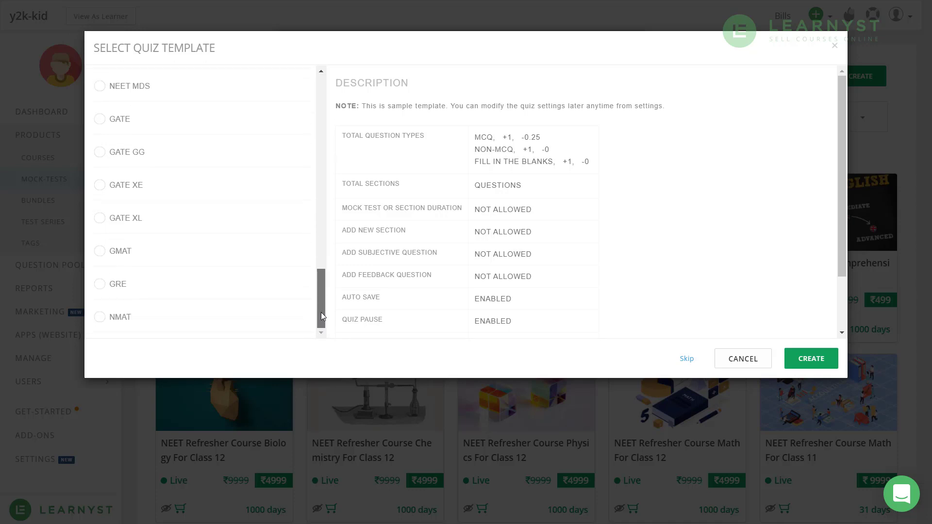
pyautogui.moveTo(319, 308); pyautogui.dragTo(318, 111)
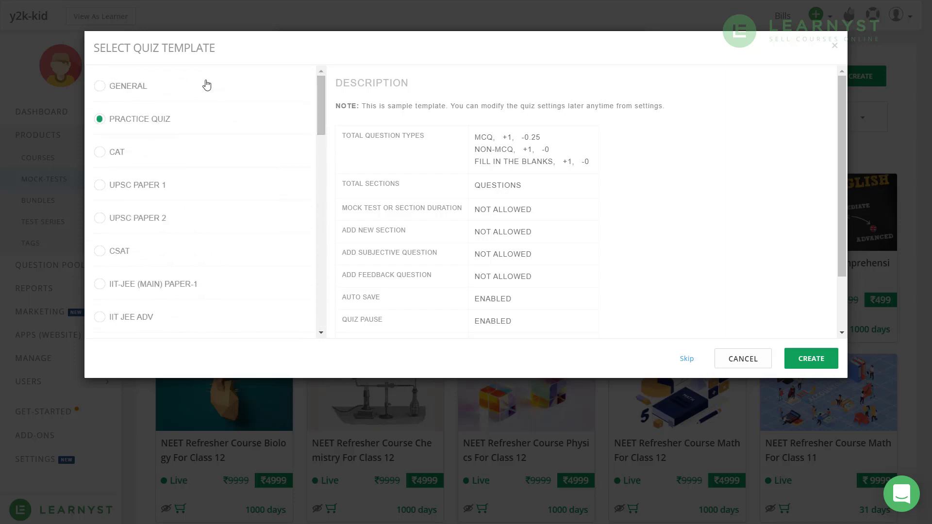
pyautogui.click(99, 81)
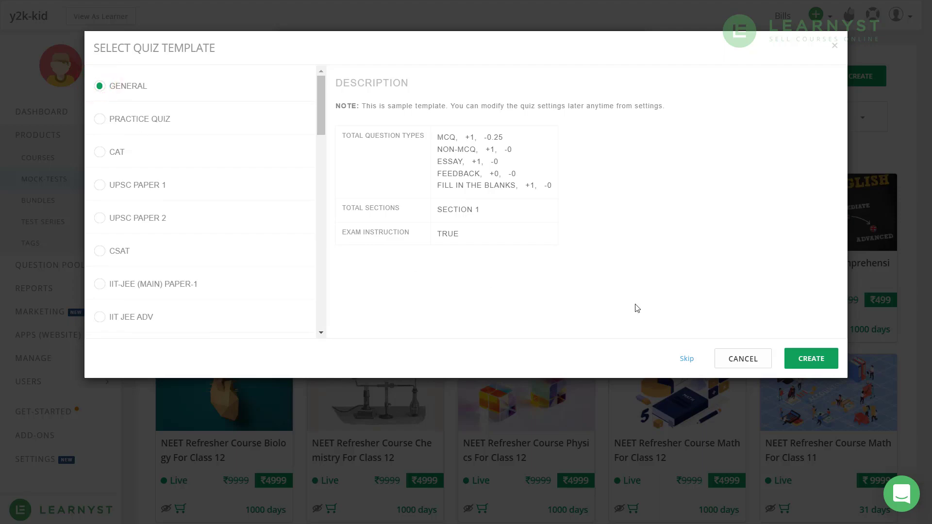
pyautogui.click(824, 362)
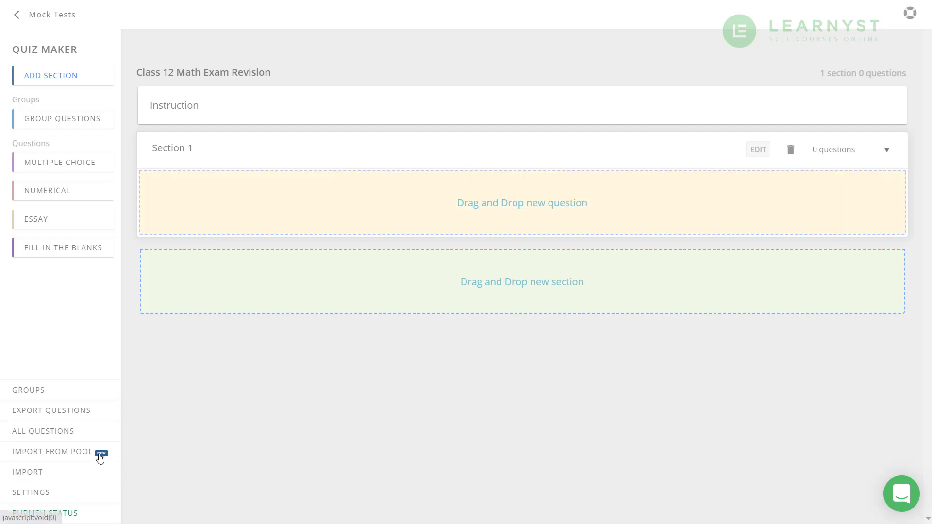
# Choose Excel as the question import method on the IMPORT page
pyautogui.click(62, 474)
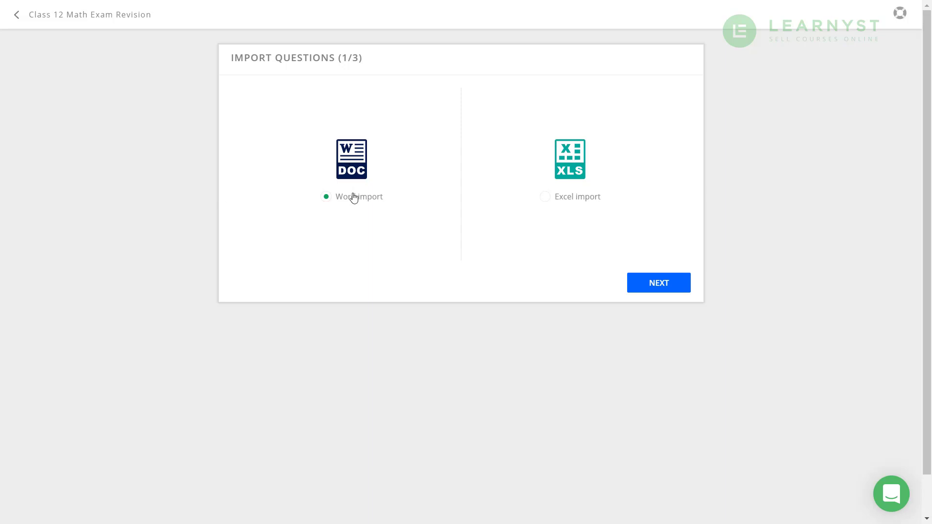
pyautogui.click(552, 198)
# Download the QuestionsImportTemplate file and open it from the downloads bar
pyautogui.click(664, 286)
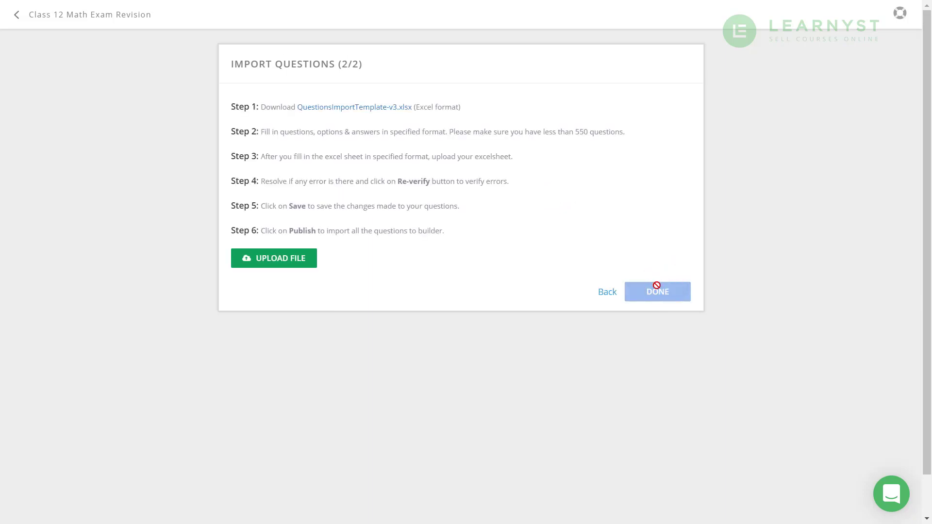
pyautogui.click(383, 108)
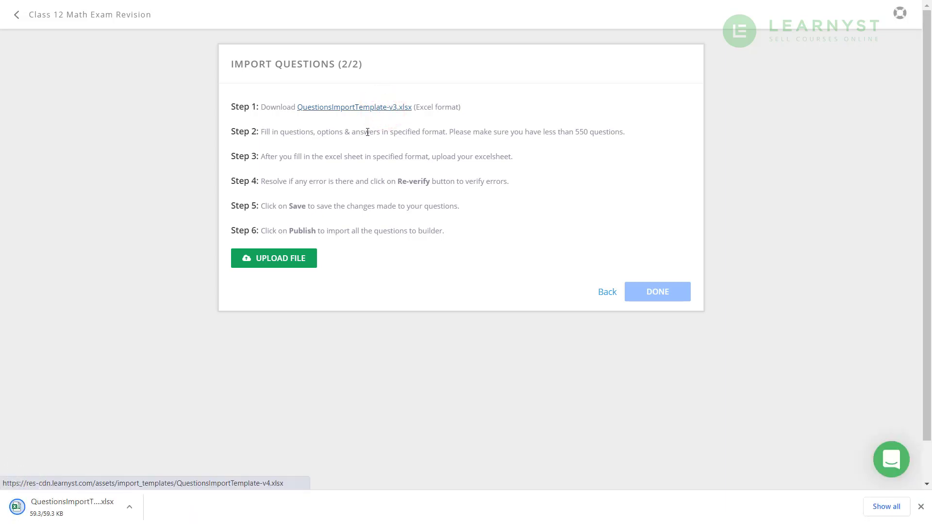
pyautogui.click(131, 509)
pyautogui.click(173, 429)
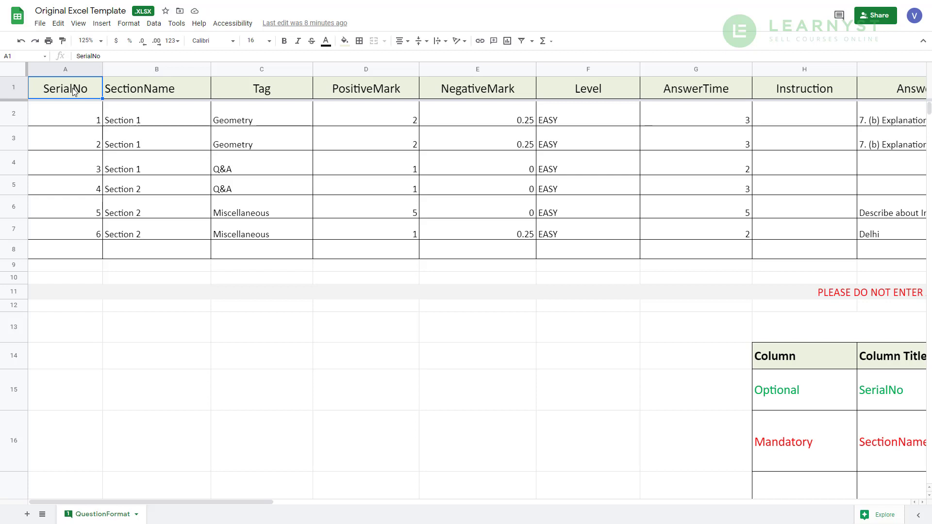
# Point out the SectionName and Tag column headers in the template
pyautogui.click(195, 93)
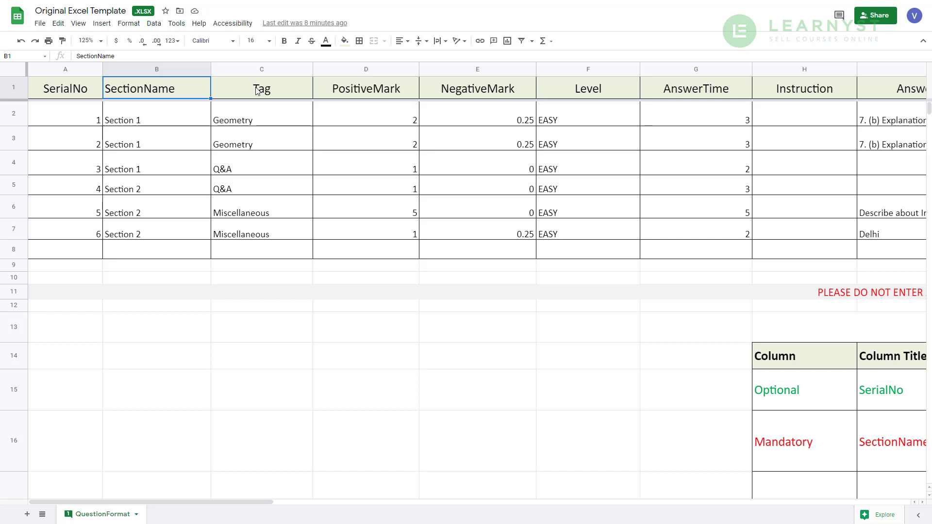
pyautogui.click(279, 91)
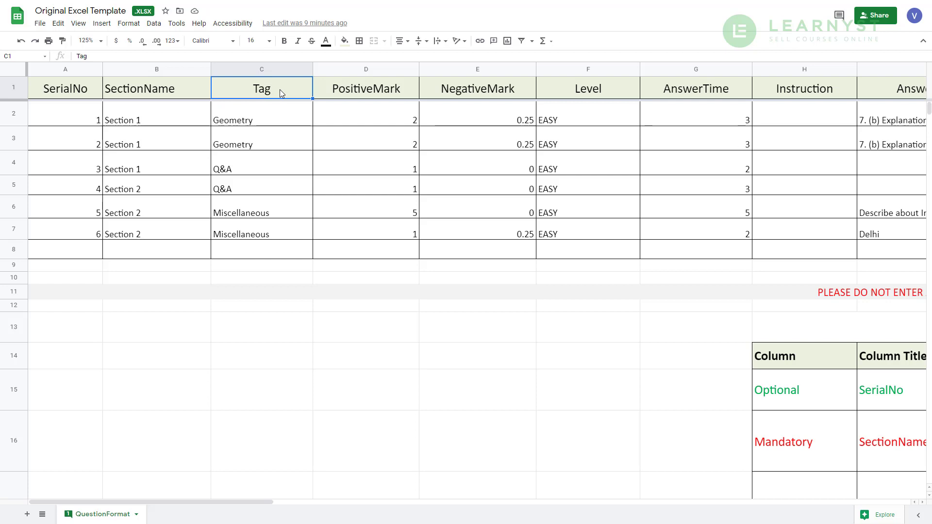
pyautogui.click(359, 89)
pyautogui.click(458, 91)
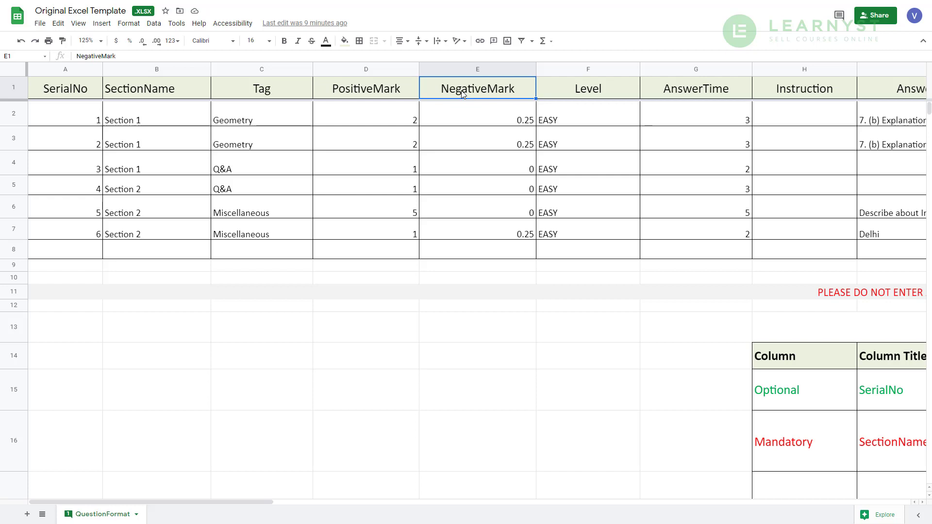
pyautogui.click(575, 92)
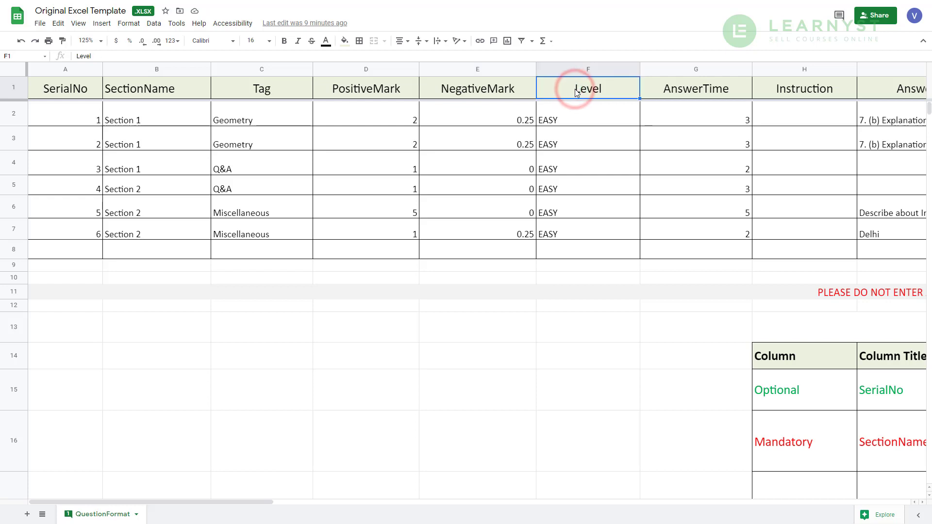
pyautogui.click(655, 90)
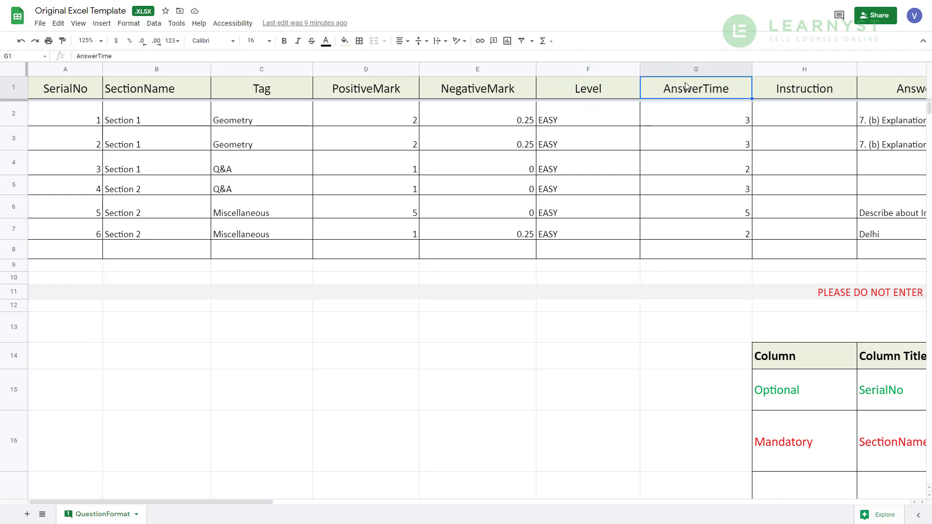
pyautogui.click(771, 89)
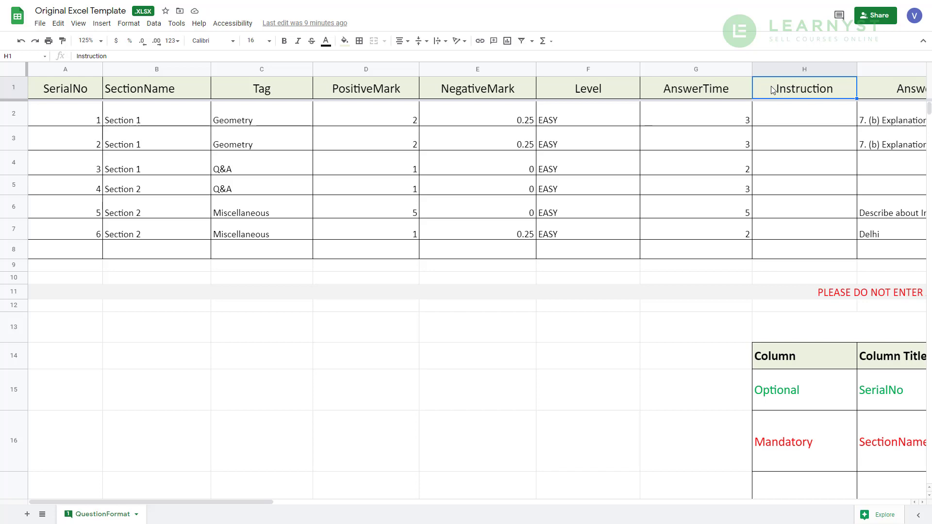
pyautogui.moveTo(255, 500); pyautogui.dragTo(503, 498)
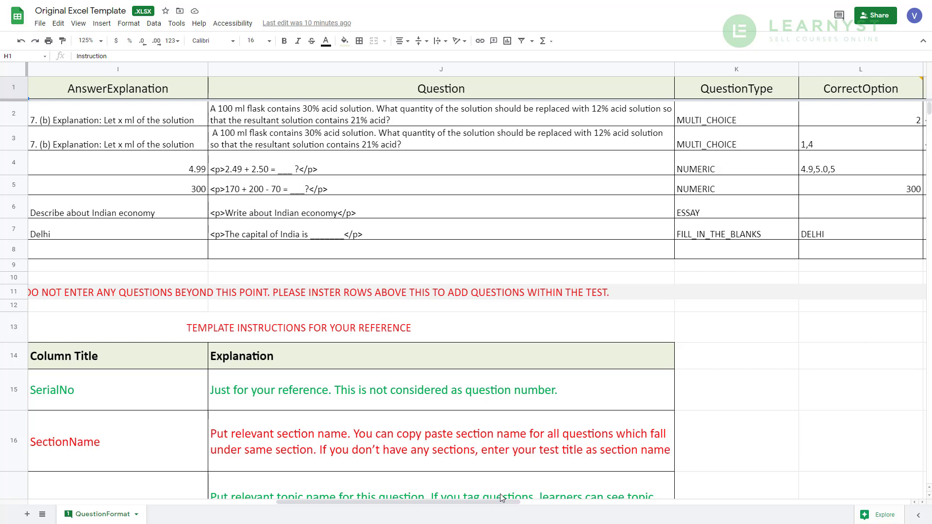
pyautogui.click(183, 89)
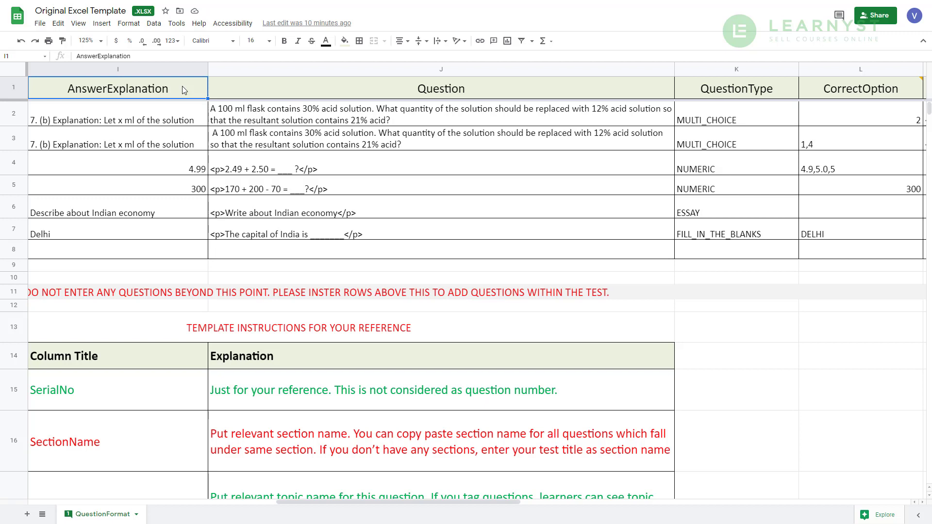
pyautogui.click(736, 96)
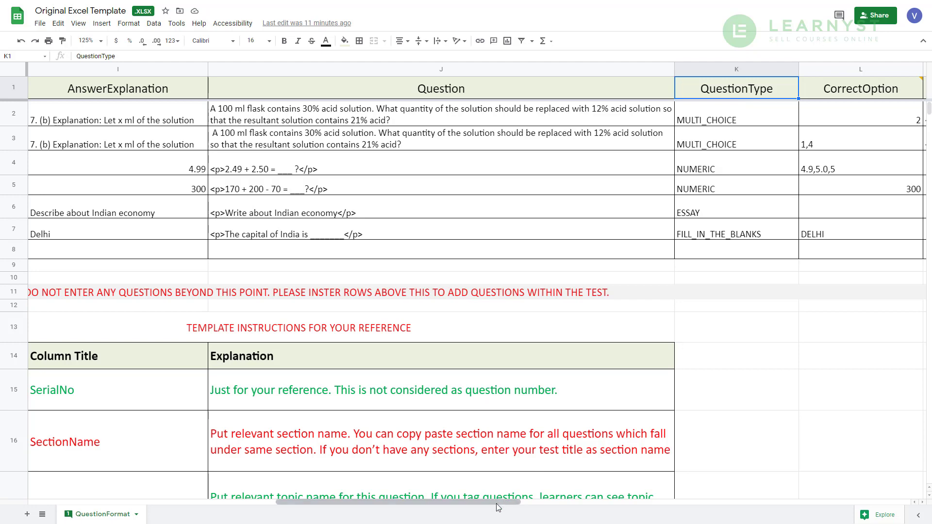
pyautogui.moveTo(496, 503); pyautogui.dragTo(691, 506)
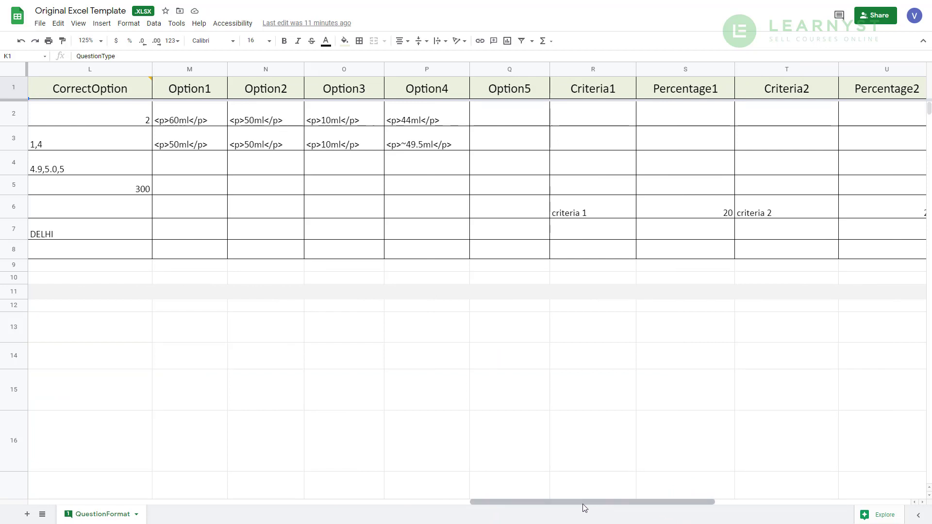
pyautogui.click(214, 88)
pyautogui.click(272, 87)
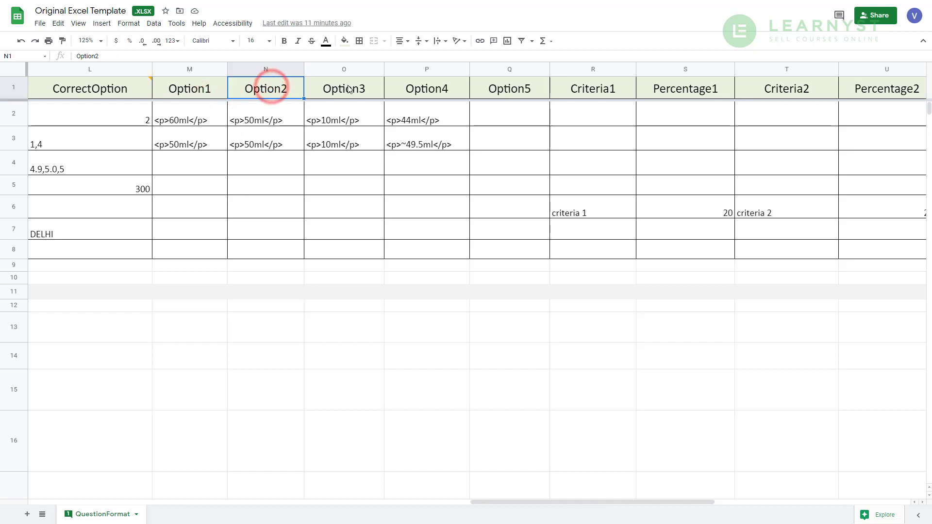
pyautogui.click(345, 87)
pyautogui.click(413, 90)
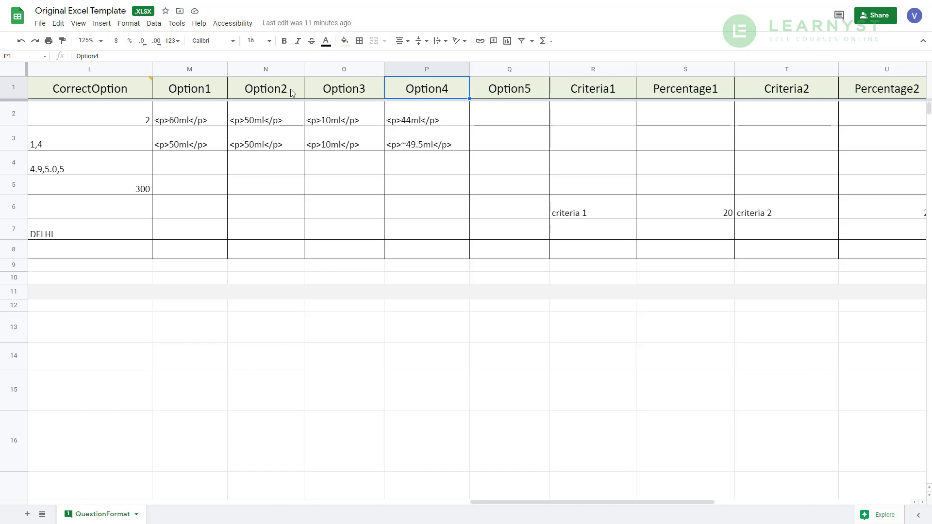
pyautogui.moveTo(124, 84)
pyautogui.click(48, 90)
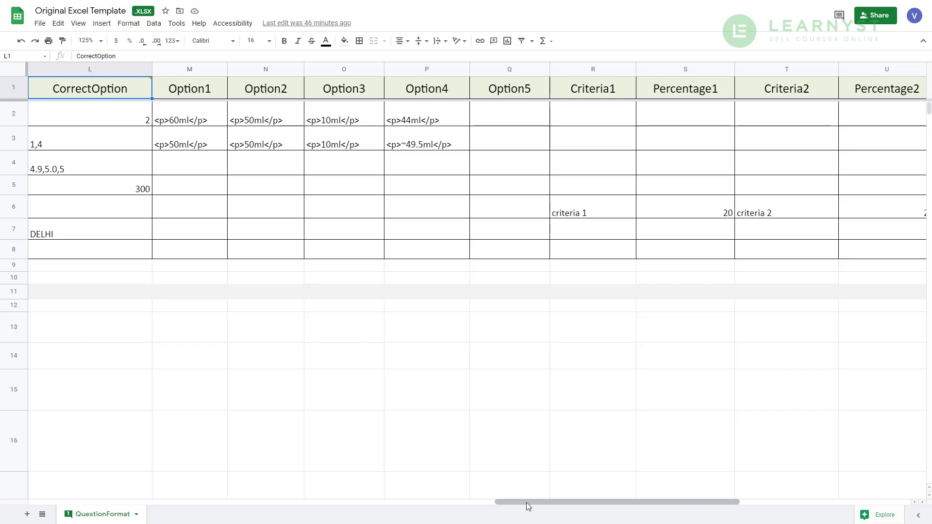
pyautogui.moveTo(526, 502); pyautogui.dragTo(647, 495)
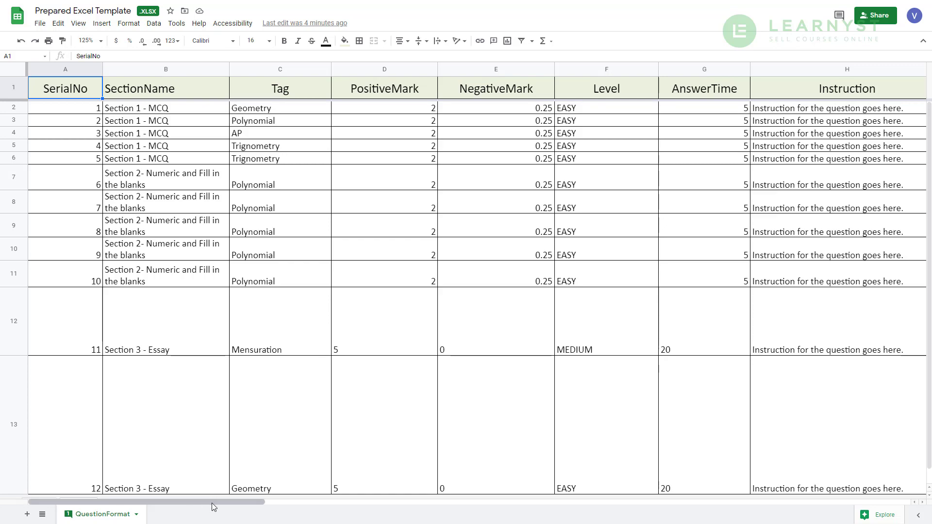
pyautogui.moveTo(212, 503)
pyautogui.mouseDown()
pyautogui.moveTo(453, 504)
pyautogui.moveTo(473, 513)
pyautogui.mouseUp()
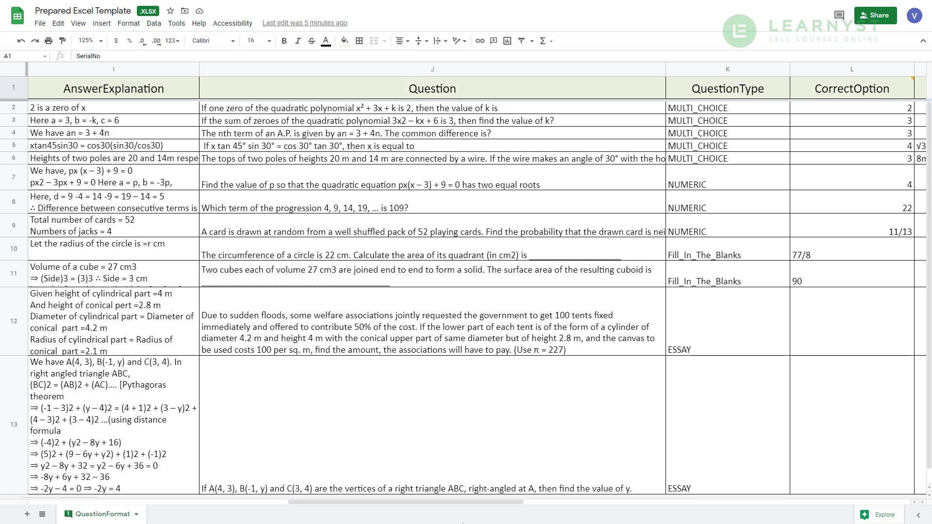
# Export the sheet through File > Download as a Microsoft Excel (.xlsx) file
pyautogui.click(39, 23)
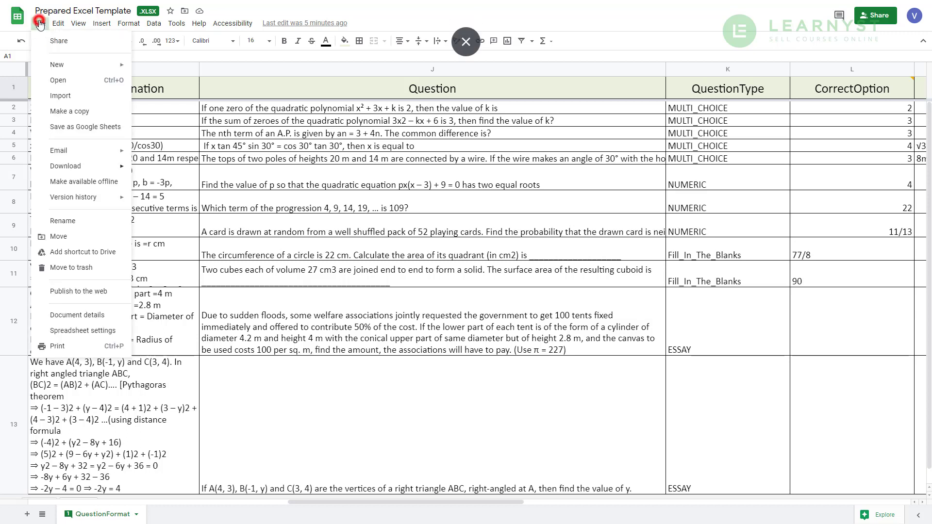
pyautogui.moveTo(94, 166)
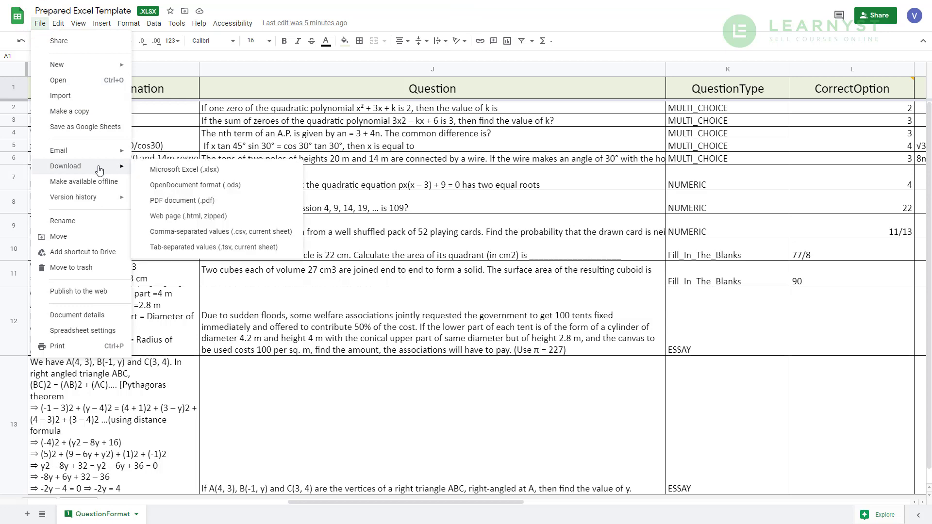
pyautogui.click(206, 170)
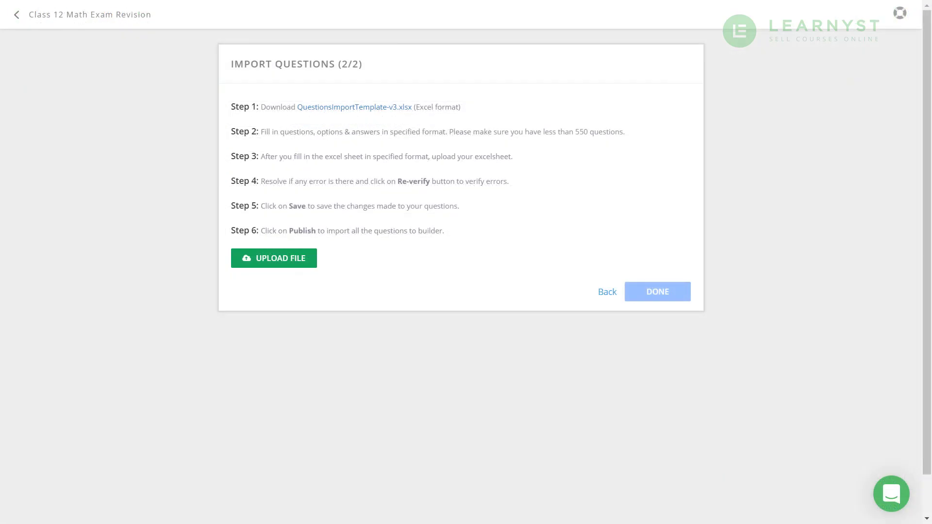
# Upload Prepared Excel Template, publish the imported questions, and acknowledge the success message
pyautogui.click(301, 258)
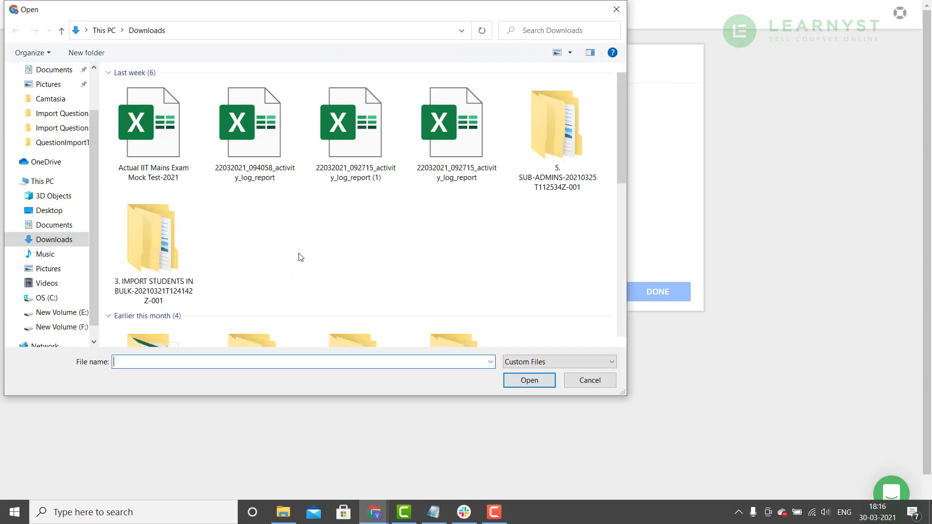
pyautogui.click(154, 145)
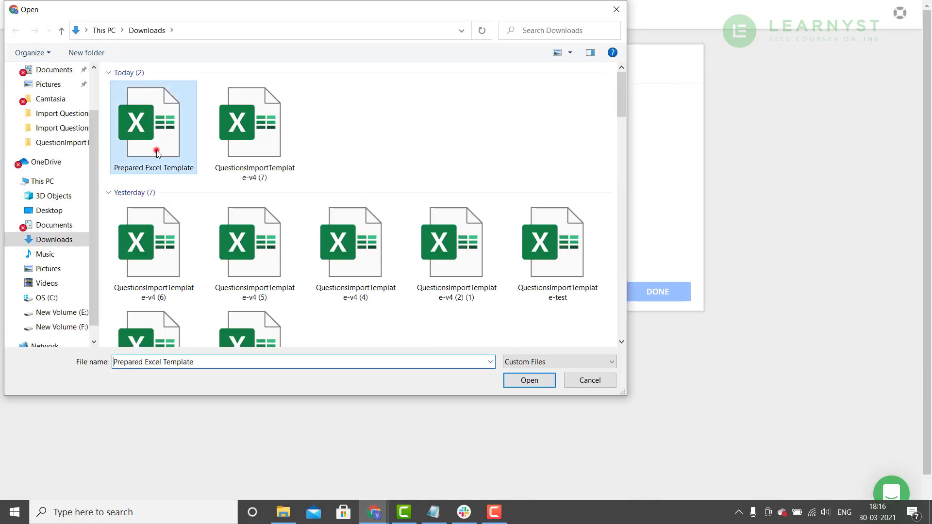
pyautogui.click(529, 381)
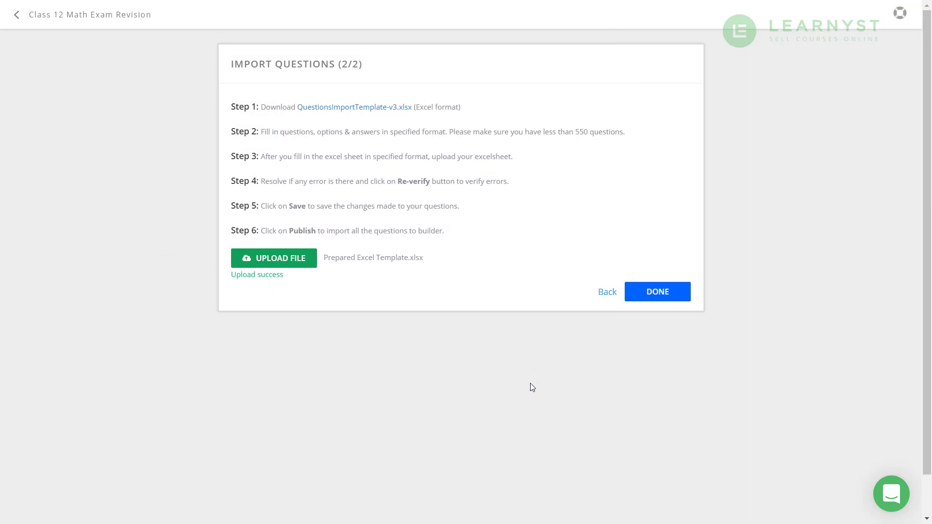
pyautogui.click(657, 294)
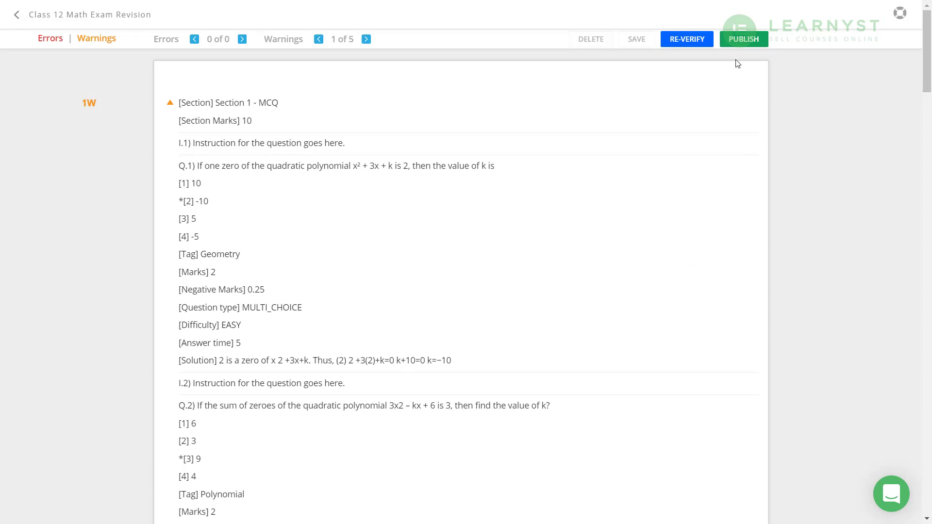
pyautogui.click(742, 41)
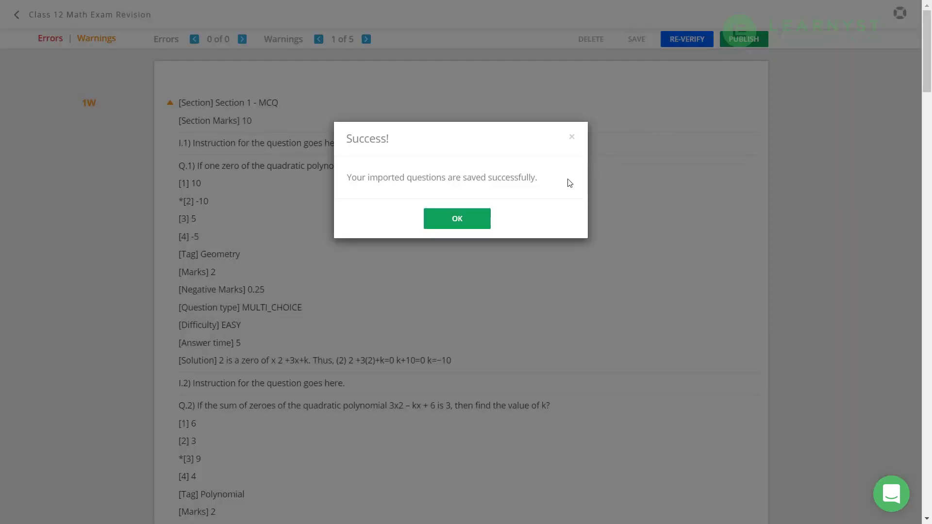
pyautogui.click(473, 217)
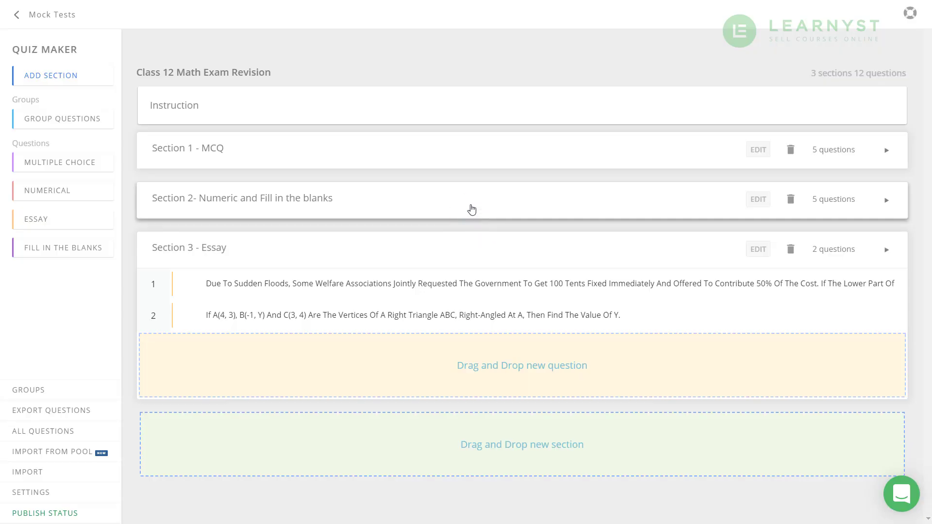
pyautogui.click(473, 160)
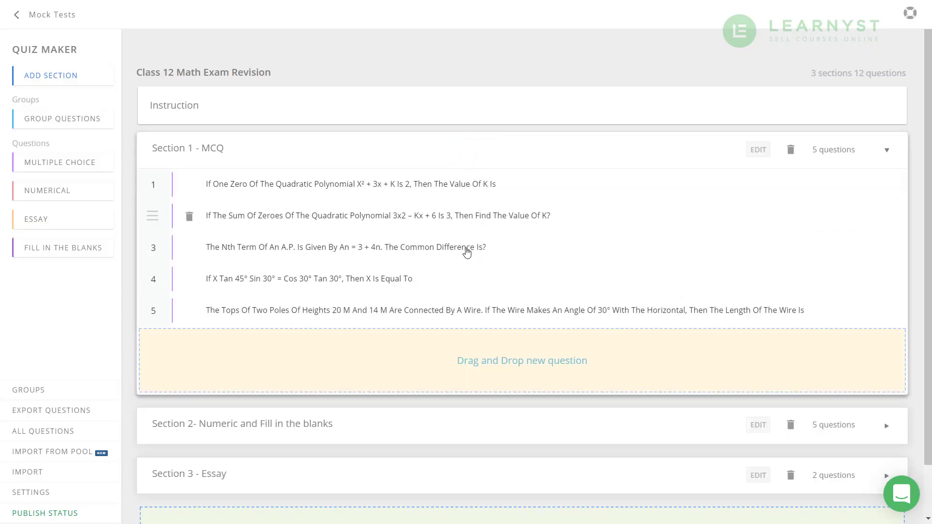
pyautogui.click(451, 426)
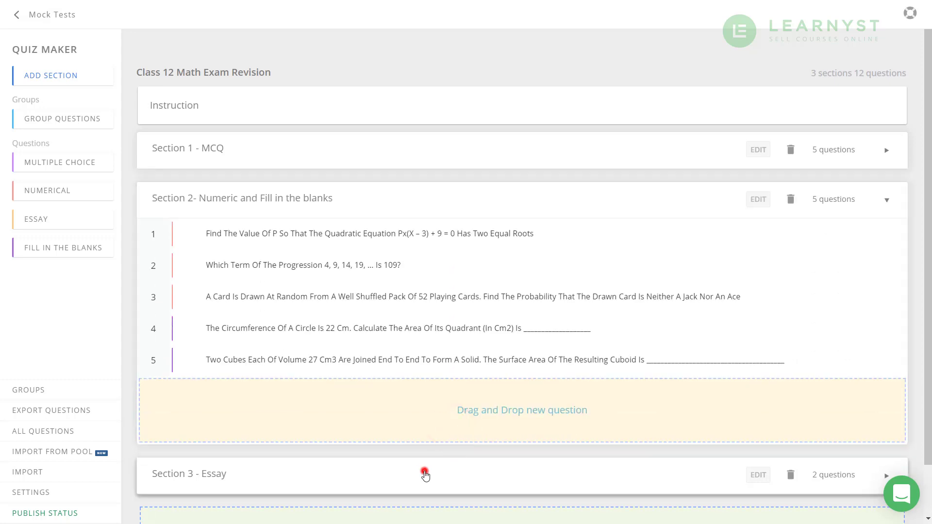
pyautogui.click(424, 473)
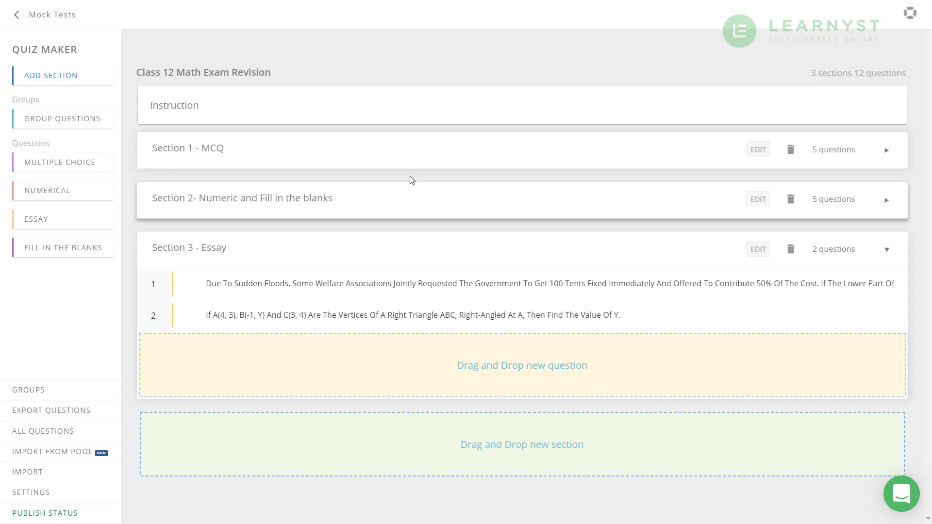
pyautogui.click(422, 162)
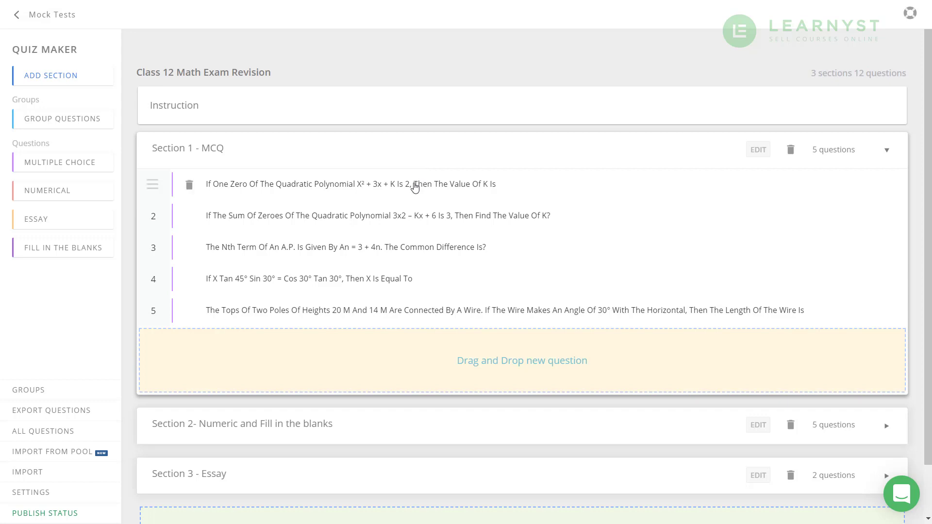
# Make choice C (5) the correct answer for the first MCQ and save
pyautogui.click(415, 186)
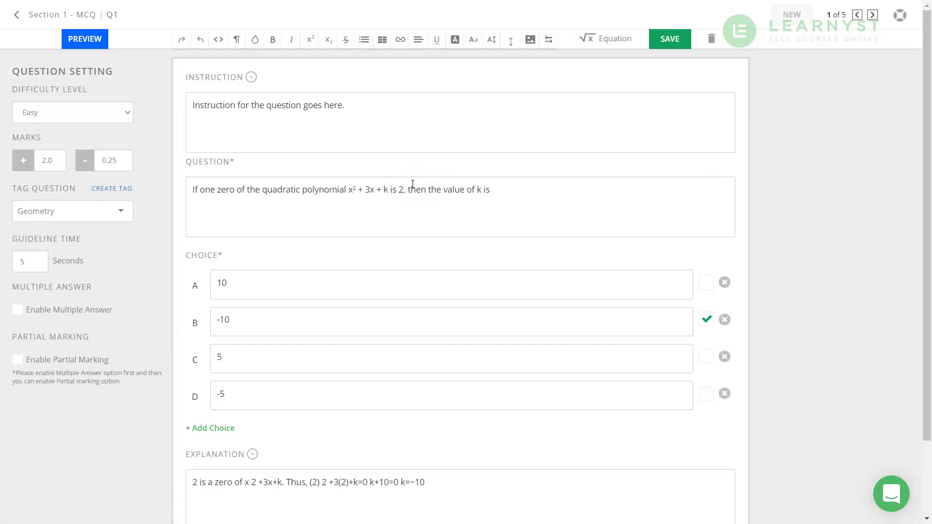
pyautogui.click(705, 360)
pyautogui.click(665, 43)
# Insert the image24-2 picture into the question text, save, and return to the quiz builder
pyautogui.click(521, 199)
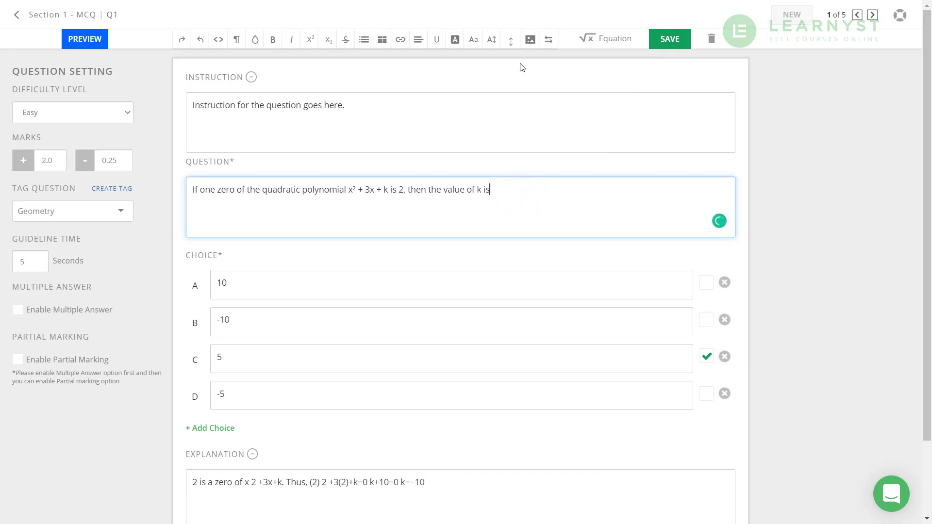
pyautogui.click(530, 41)
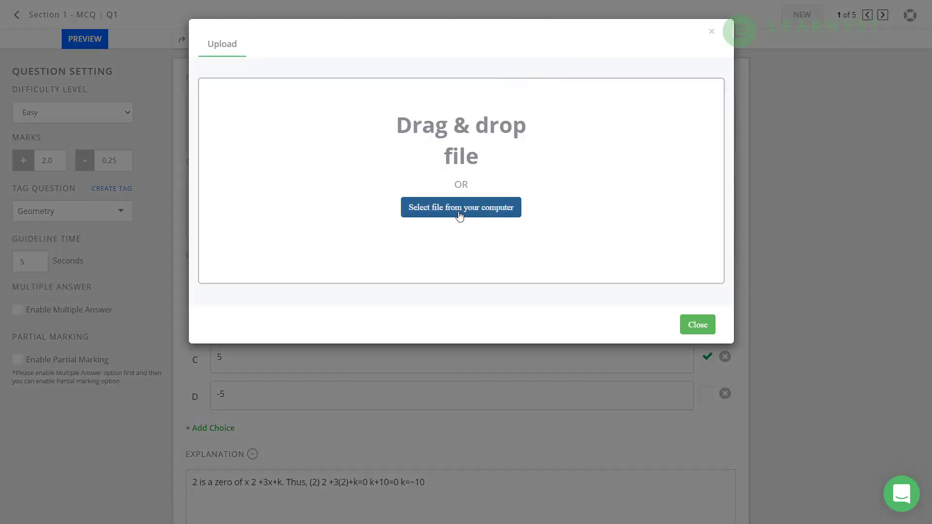
pyautogui.click(460, 215)
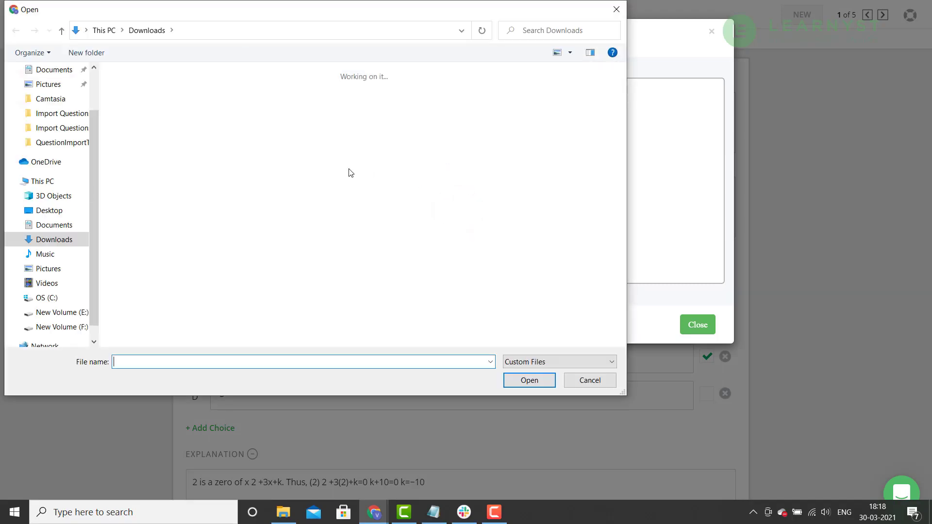
pyautogui.click(336, 124)
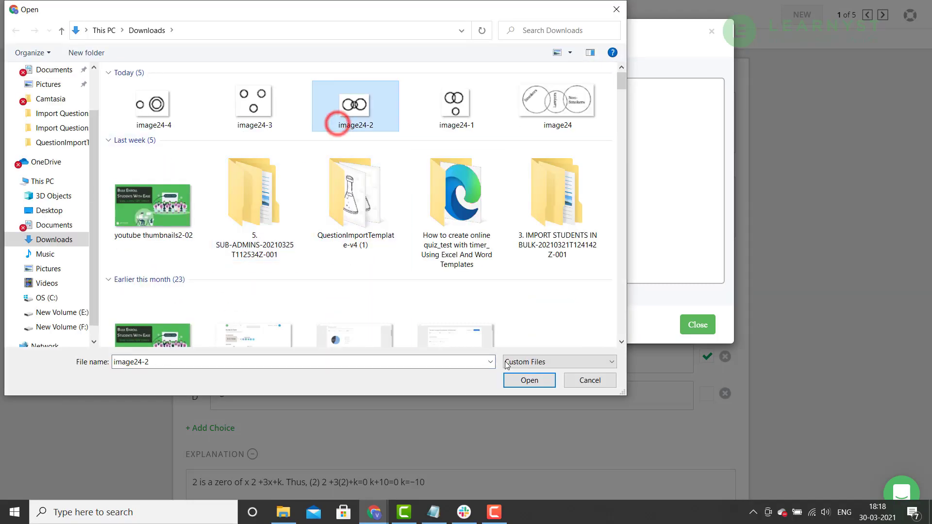
pyautogui.click(520, 382)
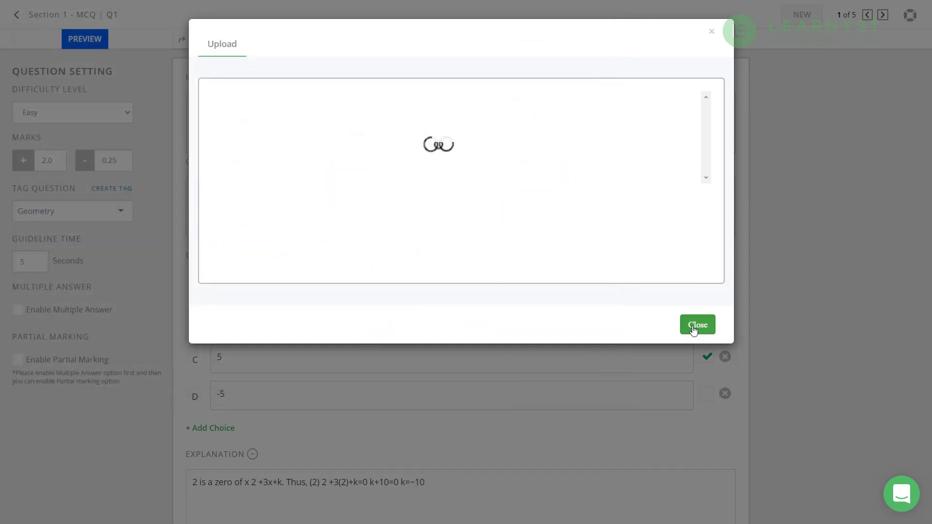
pyautogui.click(697, 325)
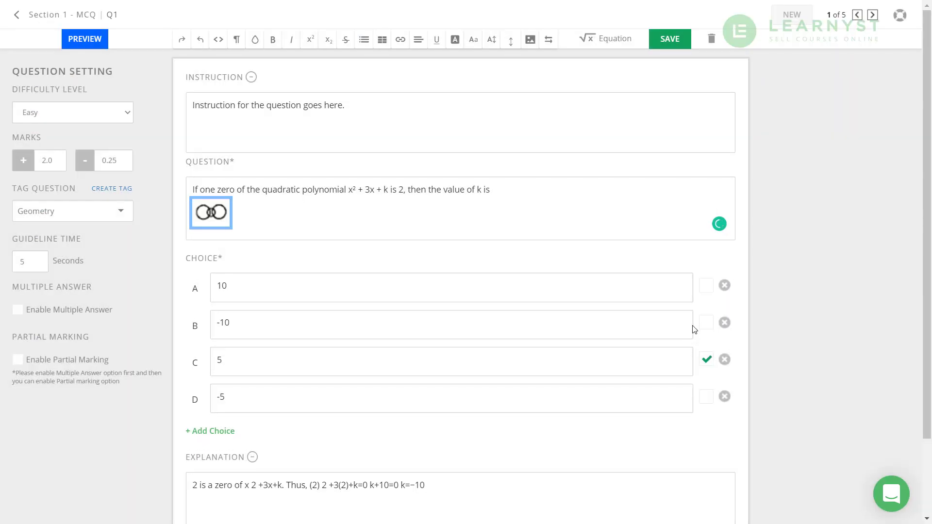
pyautogui.click(670, 40)
pyautogui.click(16, 17)
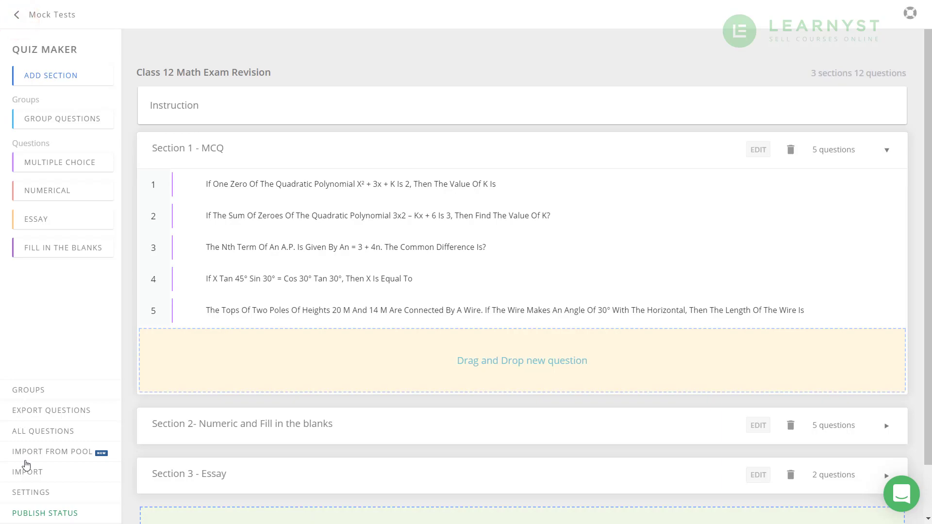
# Schedule the quiz to run from 07:23 pm to 08:23 pm on 30-03-2021
pyautogui.click(34, 513)
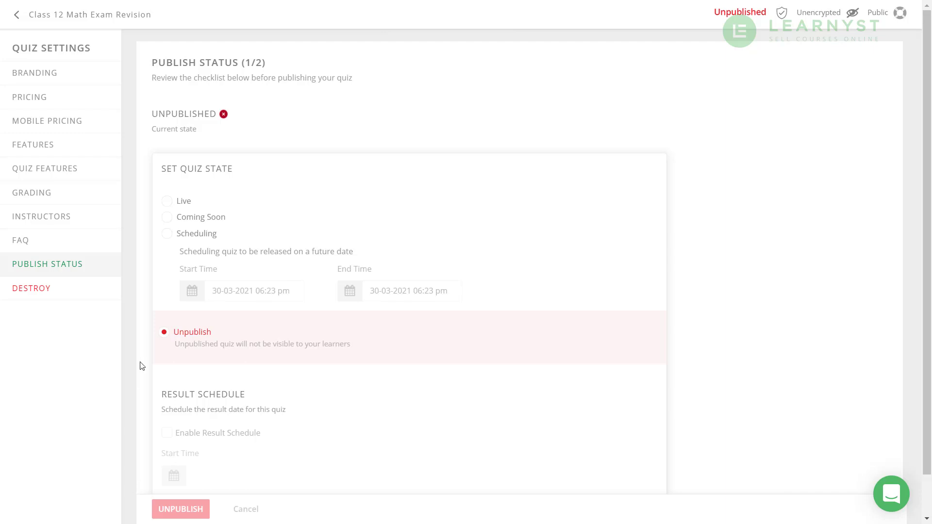
pyautogui.click(181, 235)
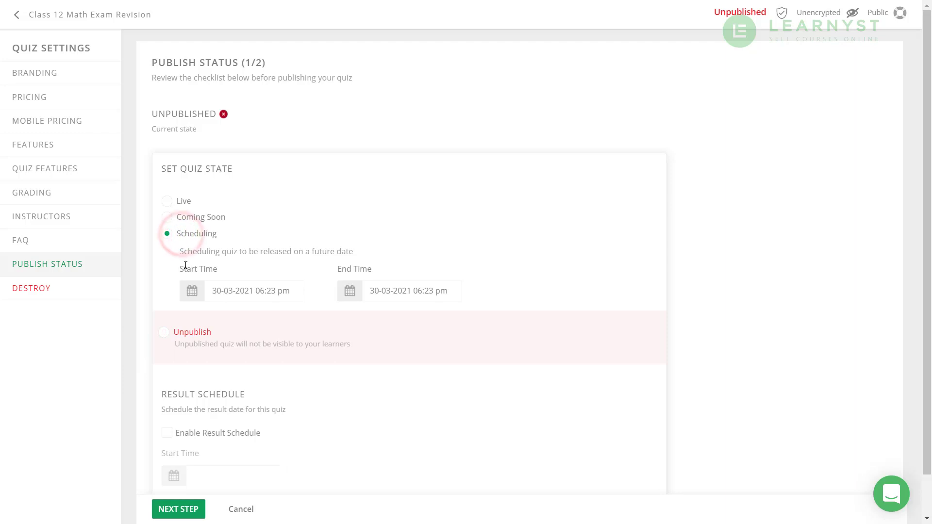
pyautogui.click(192, 290)
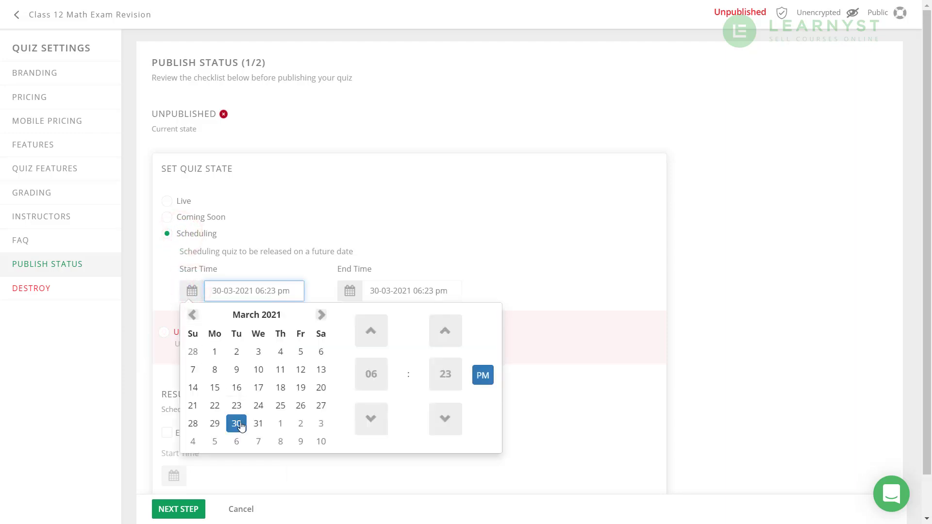
pyautogui.click(371, 331)
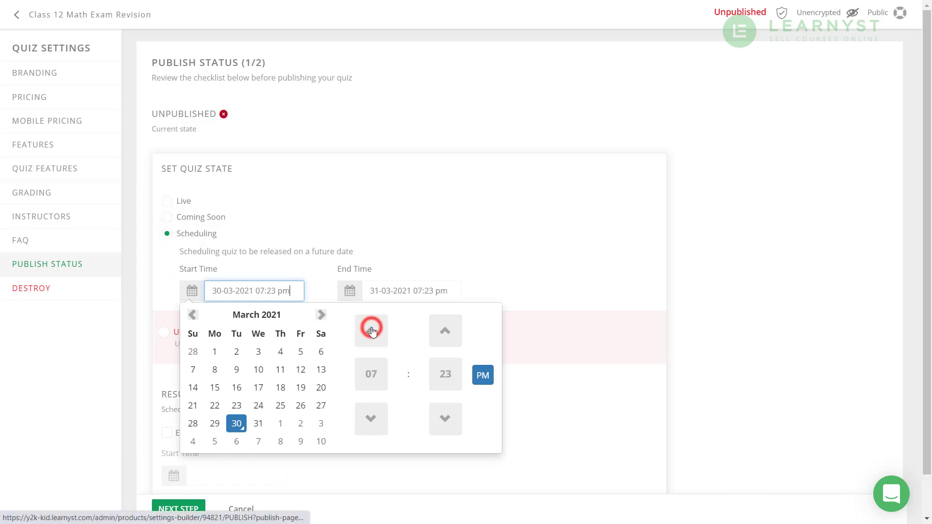
pyautogui.click(422, 265)
pyautogui.click(349, 290)
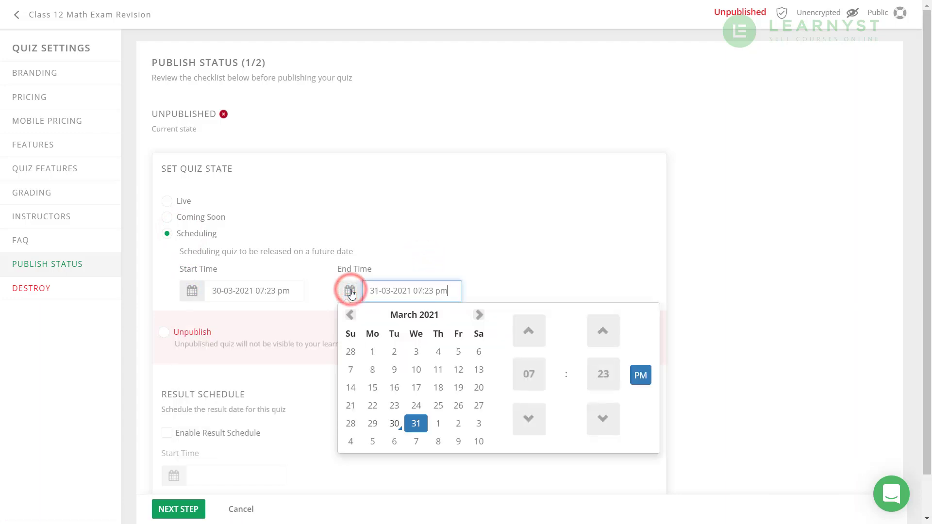
pyautogui.click(394, 423)
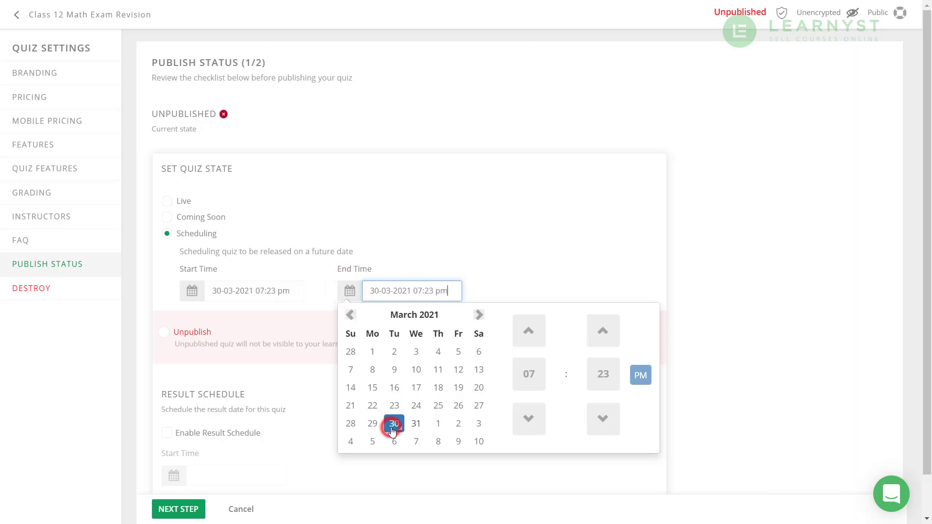
pyautogui.click(529, 328)
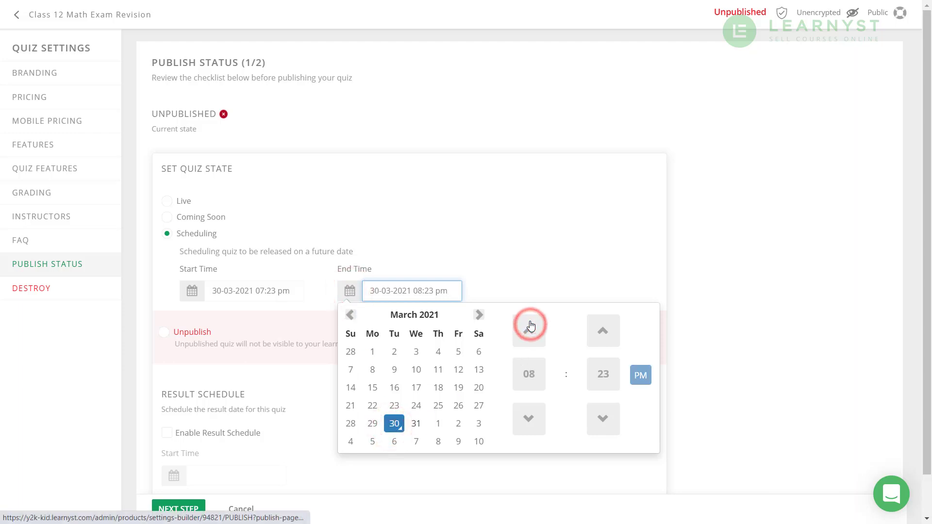
pyautogui.click(525, 280)
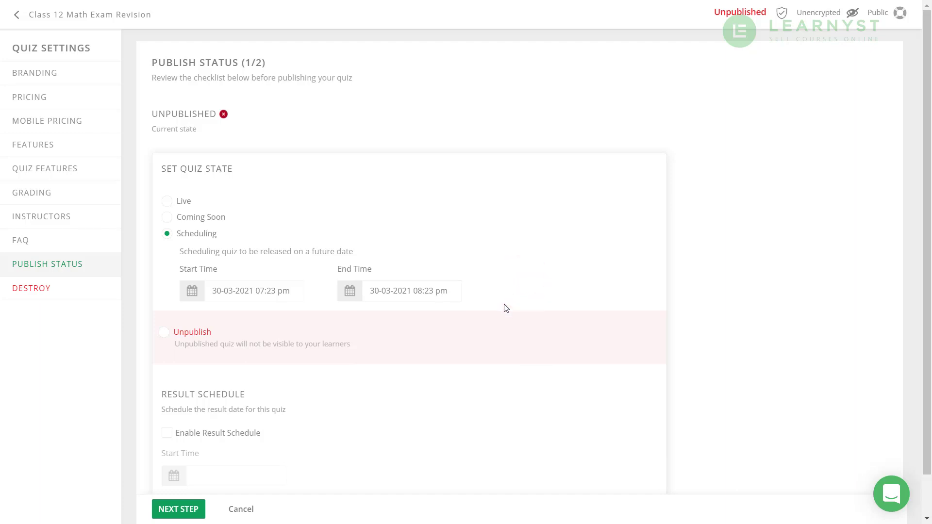
# Enable result scheduling with results released at 21:24 on the same day
pyautogui.click(195, 433)
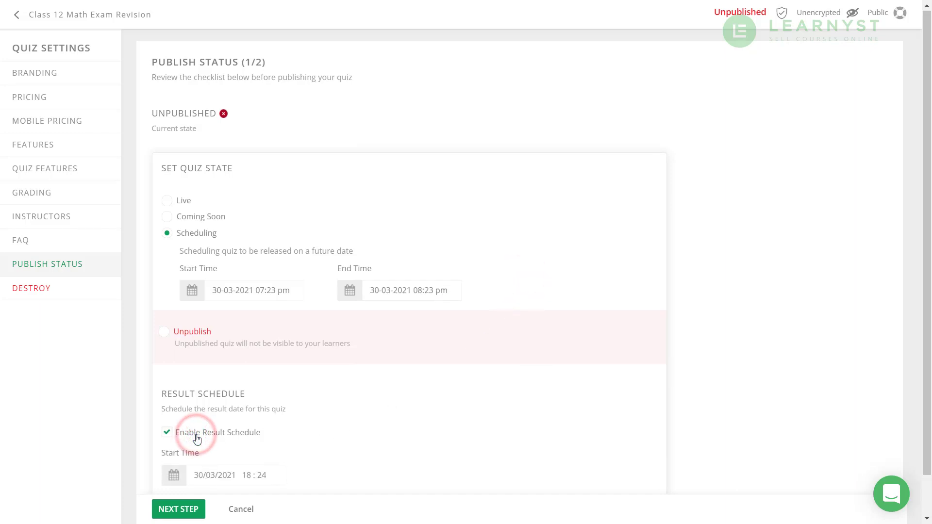
pyautogui.scroll(-1, 195, 435)
pyautogui.click(175, 432)
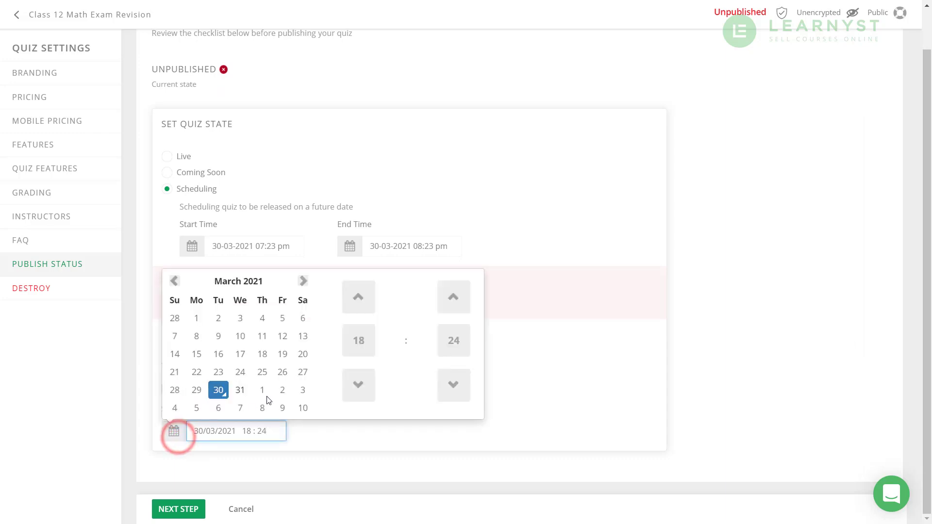
pyautogui.click(364, 297)
pyautogui.click(364, 297)
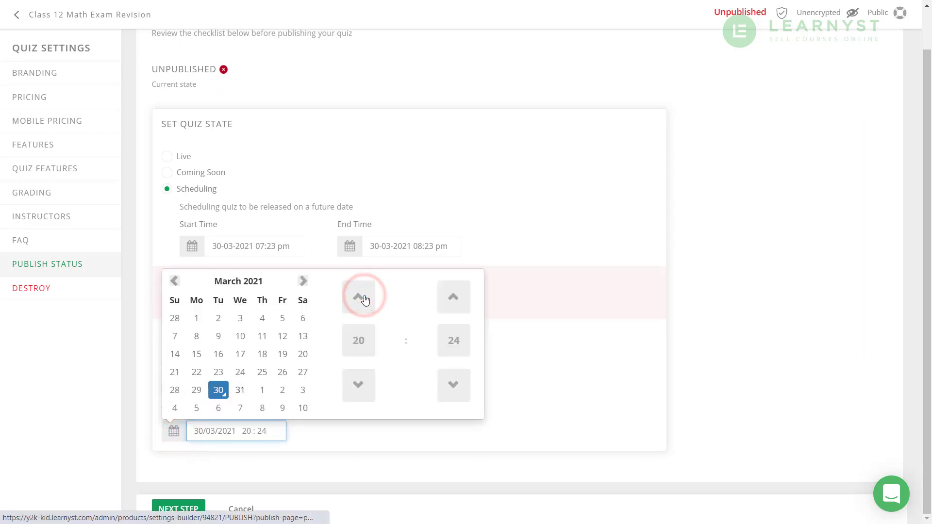
pyautogui.click(364, 297)
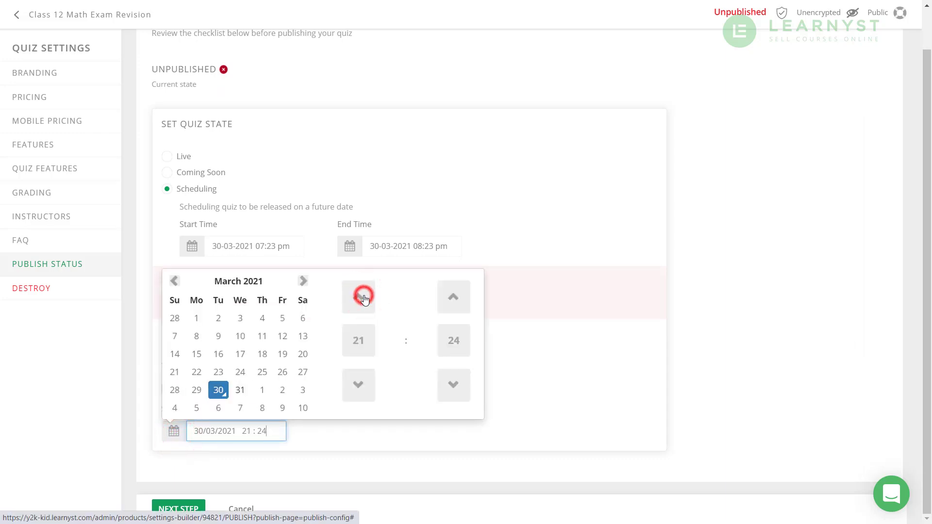
pyautogui.click(312, 439)
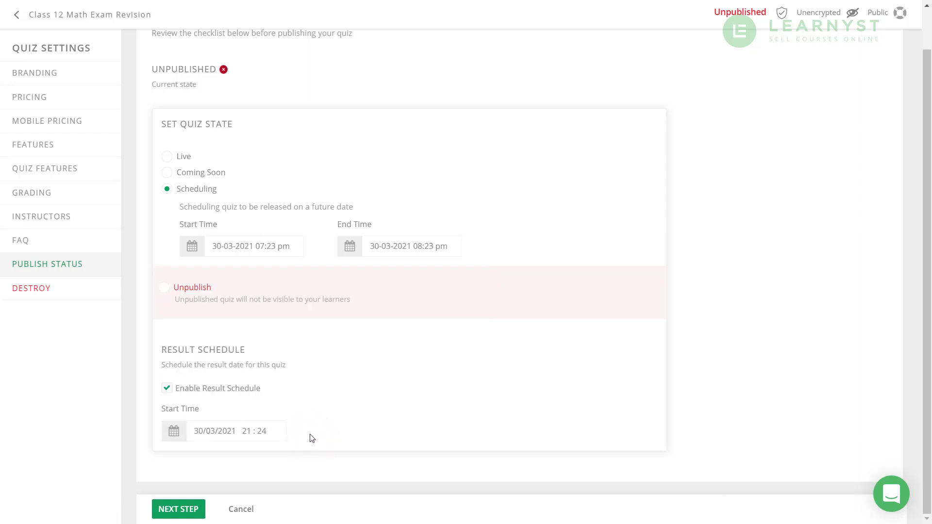
# Review the Quiz Features settings: duration disabled, and leaderboard, random quiz and percentile ranking off
pyautogui.click(96, 179)
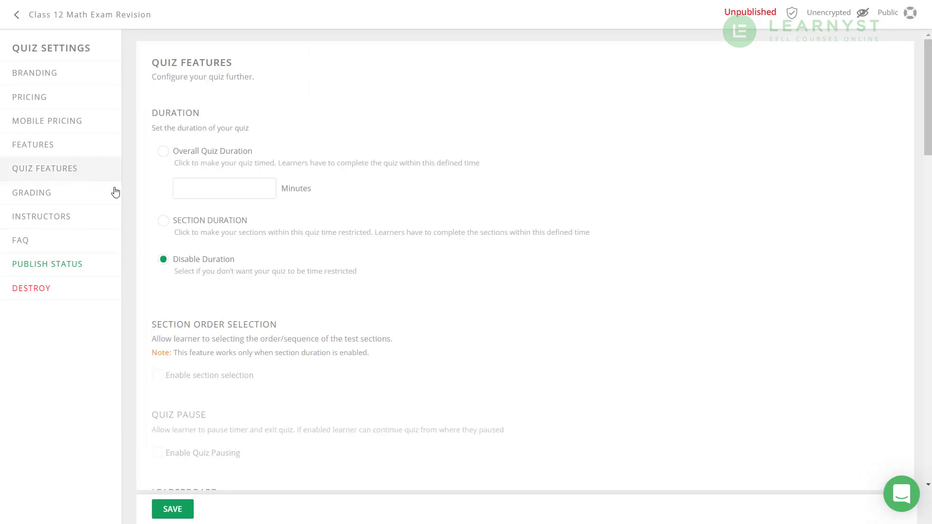
pyautogui.middleClick(286, 298)
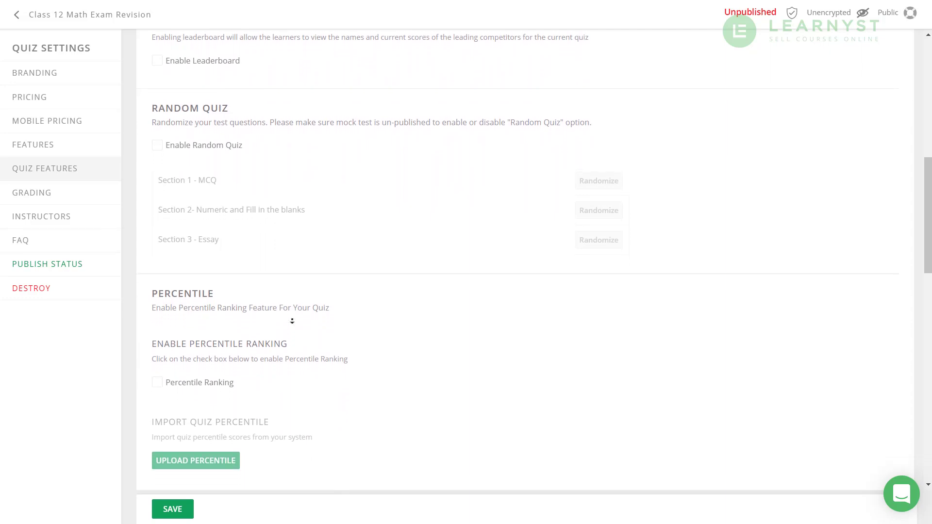
pyautogui.middleClick(293, 321)
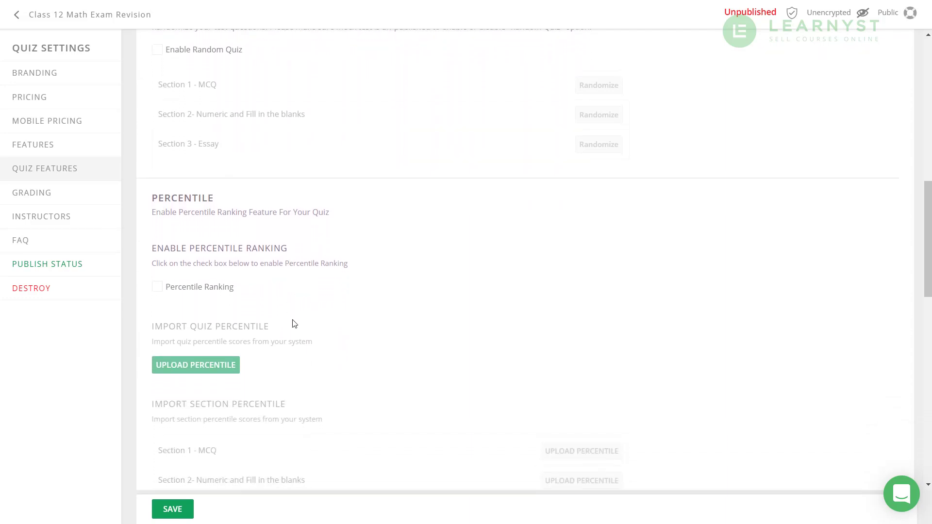
# Set the publish status to Live and publish Class 12 Math Exam Revision, dismissing the success message
pyautogui.click(99, 268)
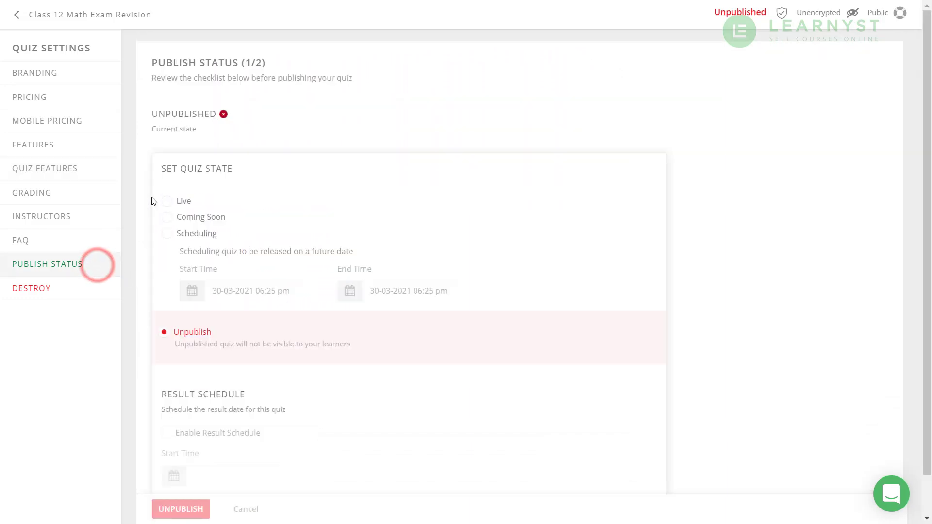
pyautogui.click(167, 201)
pyautogui.click(175, 509)
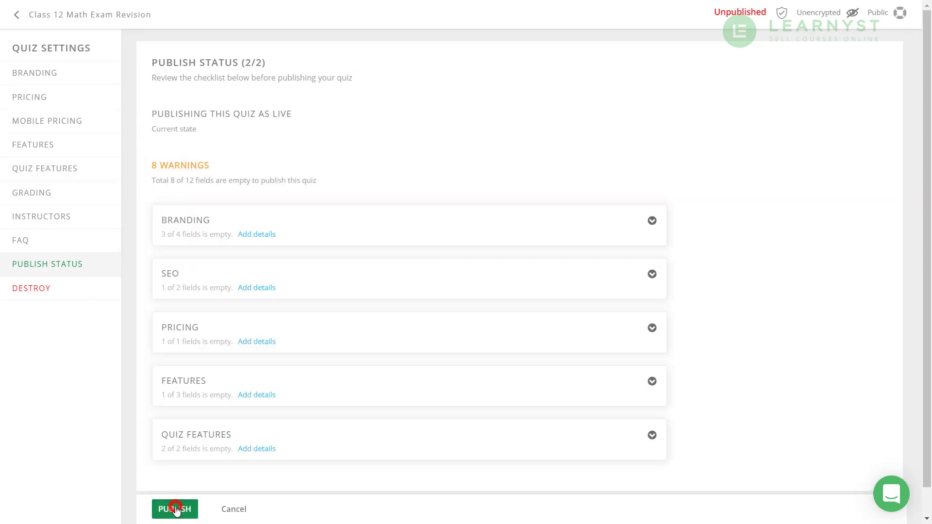
pyautogui.click(175, 508)
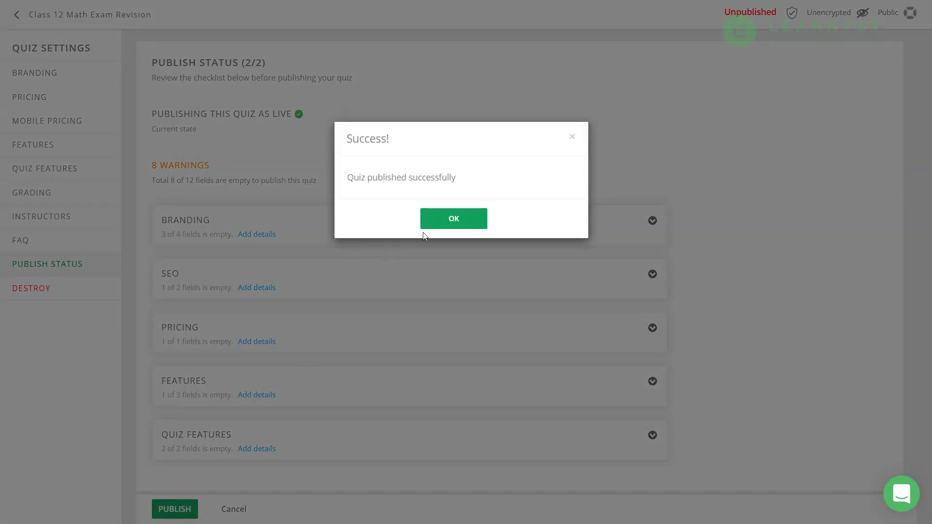
pyautogui.click(434, 226)
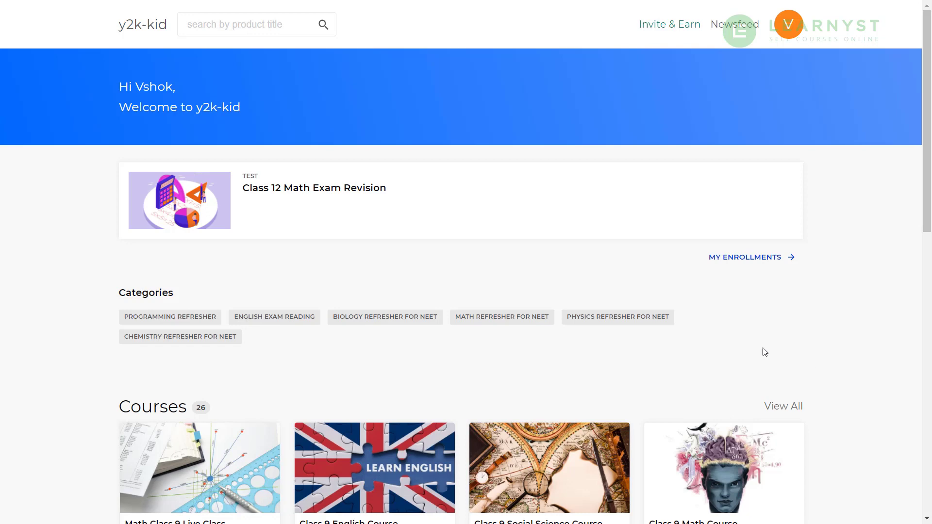
# Open the Class 12 Math Exam Revision test card (30 marks, 12 questions) and start the test
pyautogui.click(356, 210)
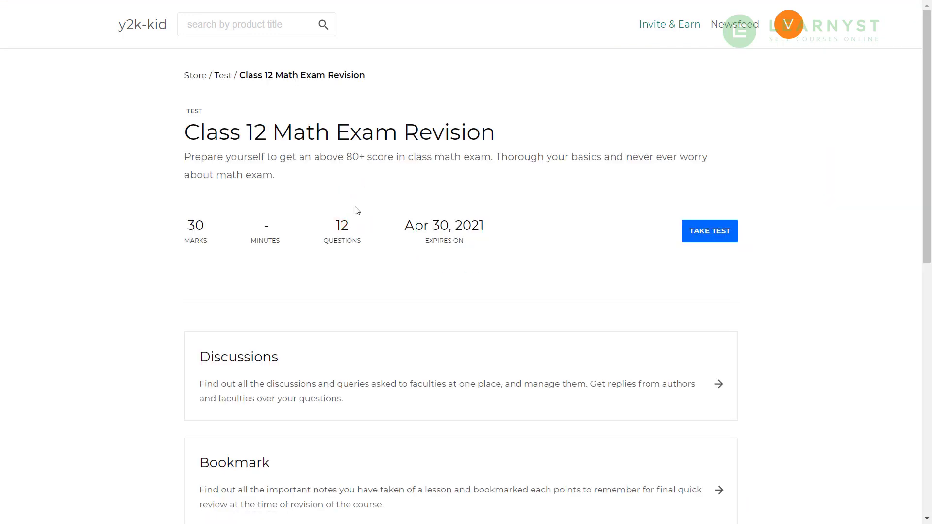
pyautogui.click(717, 237)
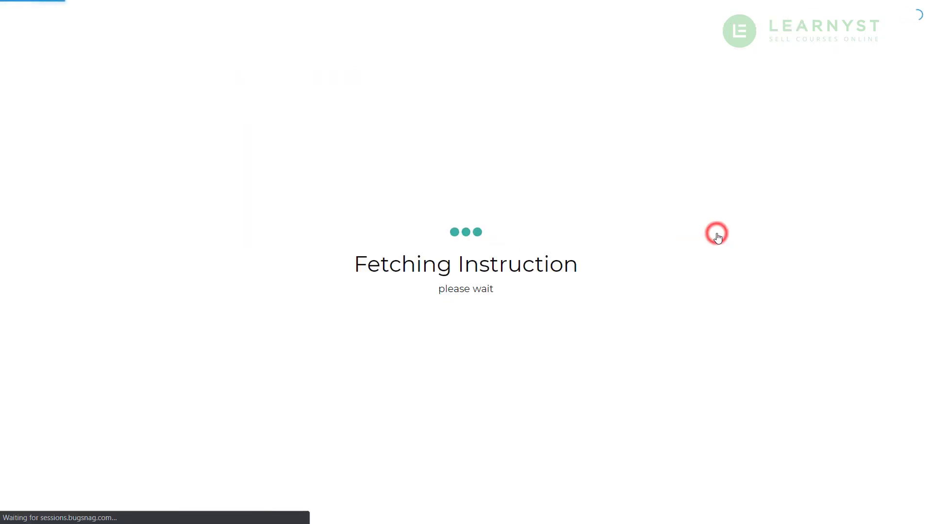
# Answer the five Section 1 MCQs with option B: -10, B, 3, 12 and 10m
pyautogui.click(469, 495)
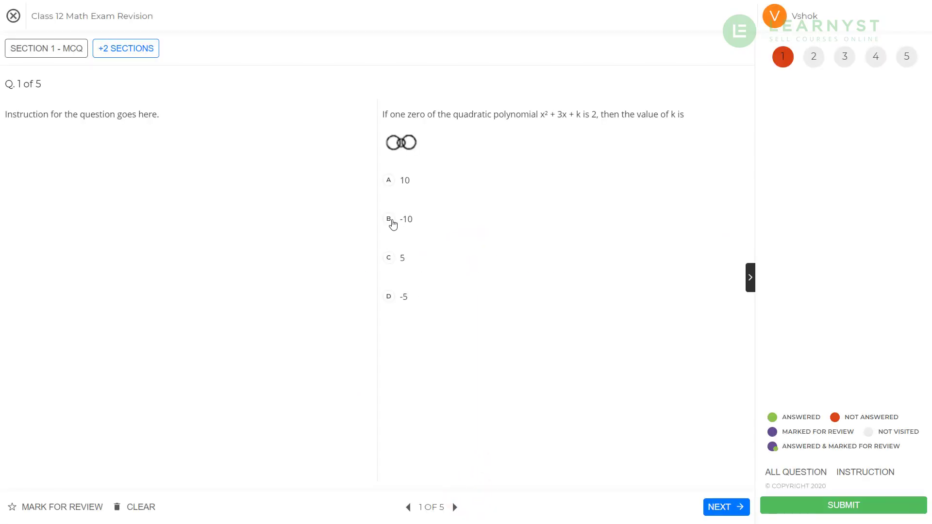
pyautogui.click(392, 224)
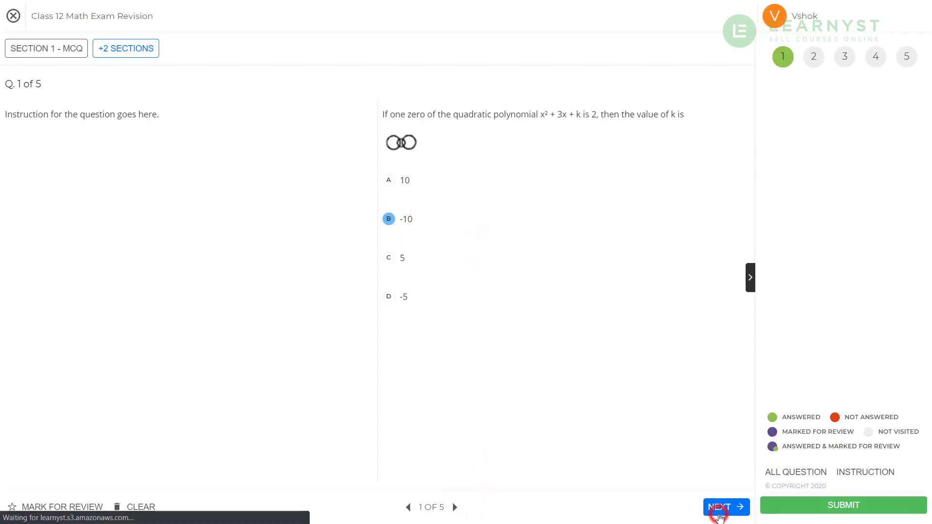
pyautogui.click(718, 507)
pyautogui.click(389, 187)
pyautogui.click(723, 506)
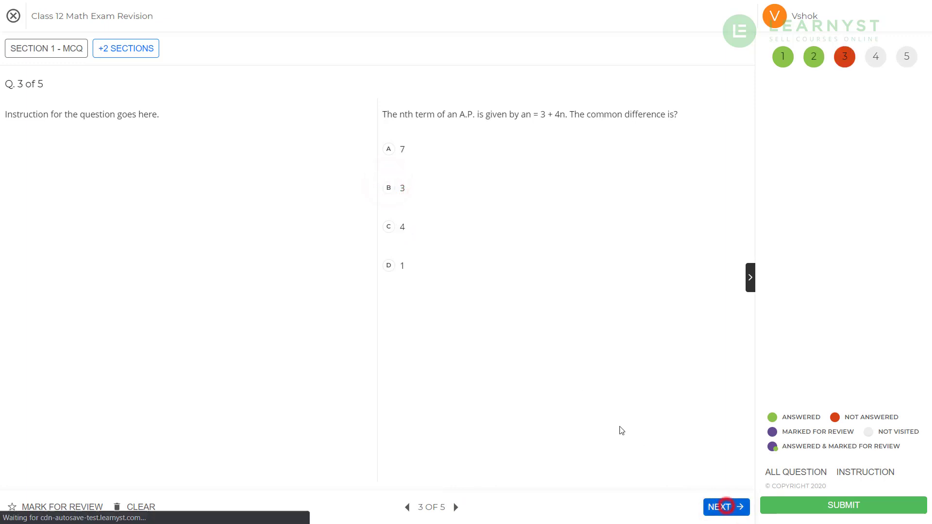
pyautogui.click(392, 187)
pyautogui.click(718, 506)
pyautogui.click(405, 188)
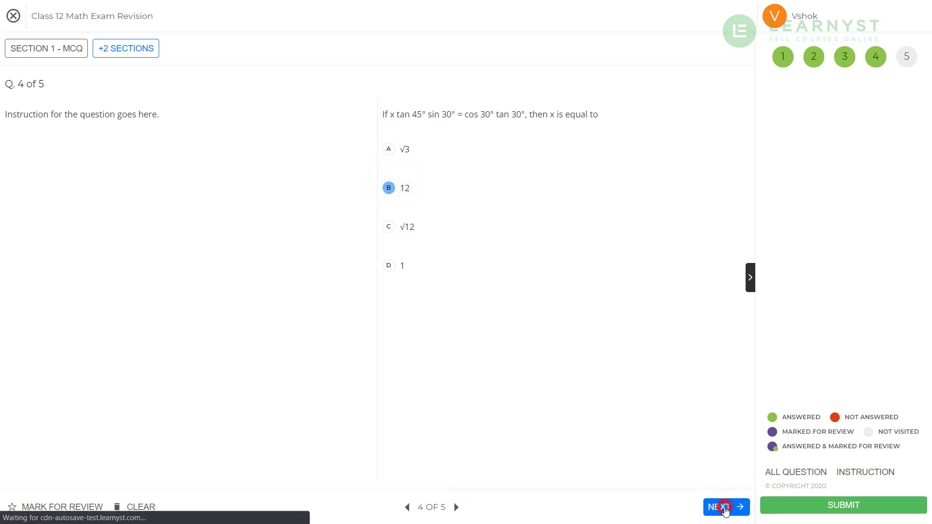
pyautogui.click(389, 202)
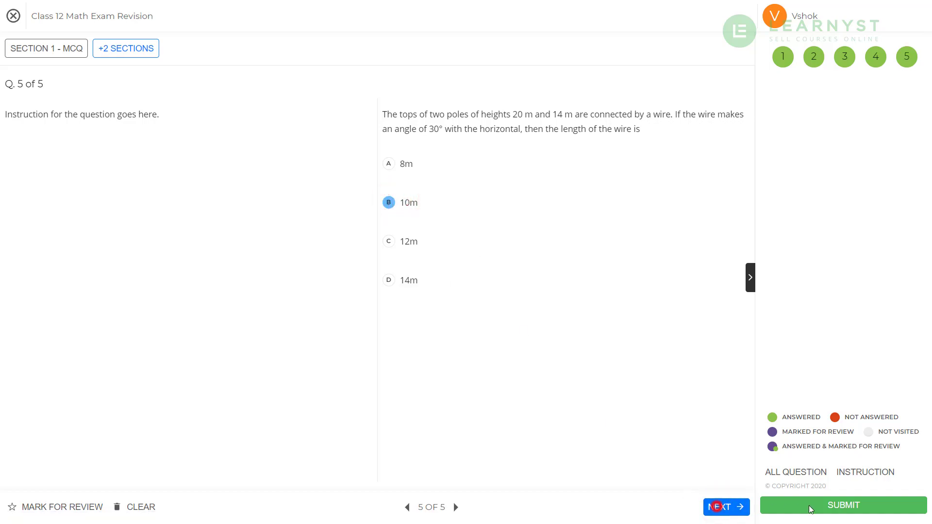
# Move on to Section 2, then submit the quiz and confirm the submission
pyautogui.click(716, 506)
pyautogui.click(451, 292)
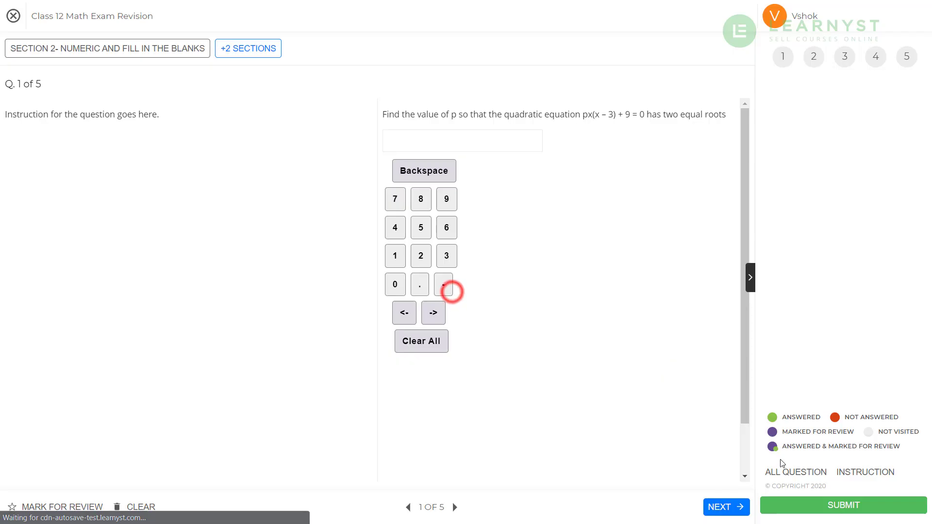
pyautogui.click(802, 505)
pyautogui.click(494, 276)
pyautogui.click(480, 355)
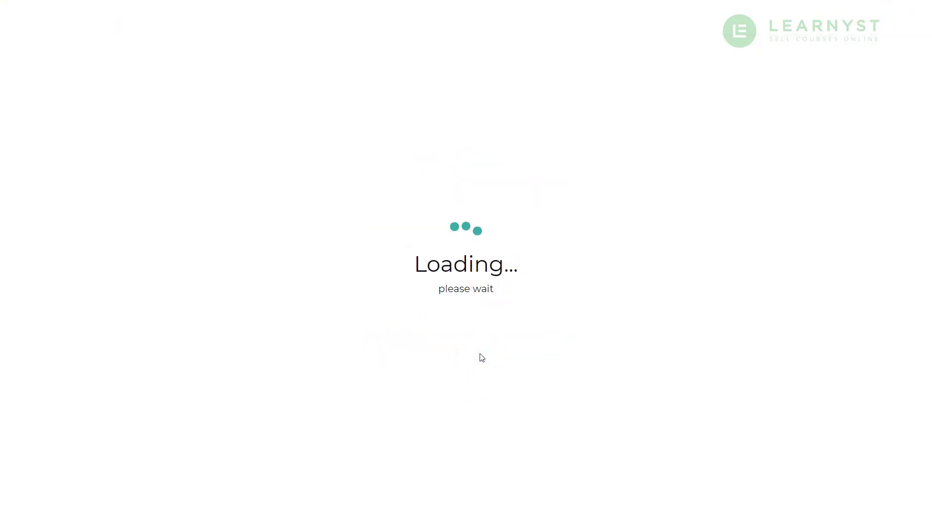
# Scroll through the report: score -1.25/30, 0% accuracy, 5 incorrect, 7 skipped, and topic report
pyautogui.scroll(-5, 482, 358)
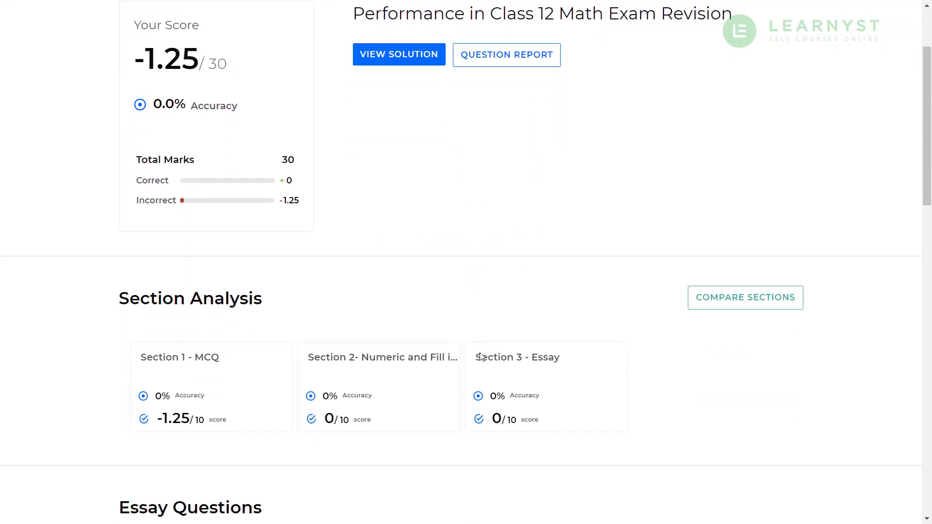
pyautogui.scroll(-7, 482, 357)
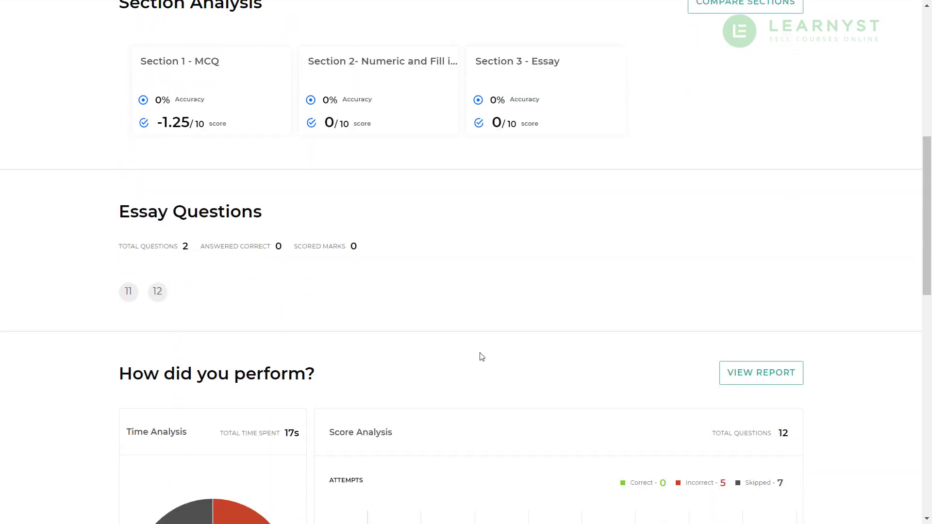
pyautogui.scroll(-6, 482, 358)
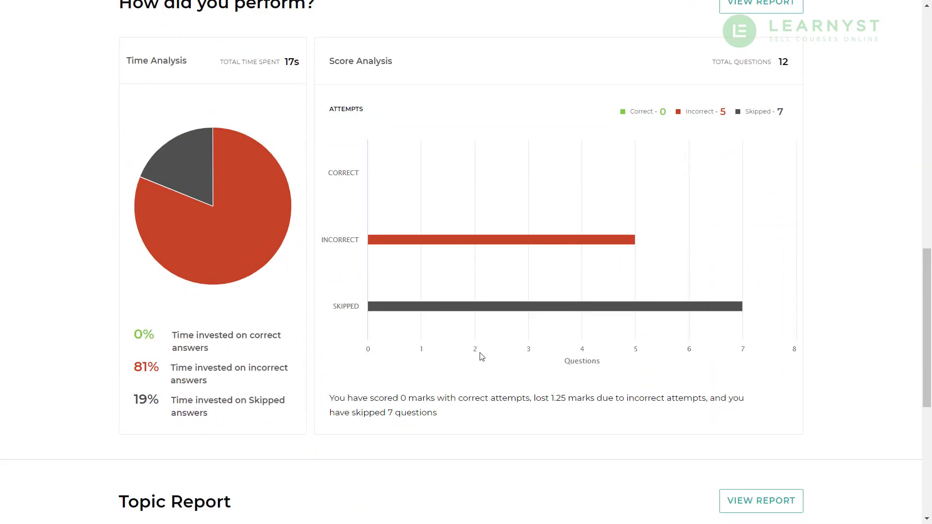
pyautogui.scroll(-5, 481, 357)
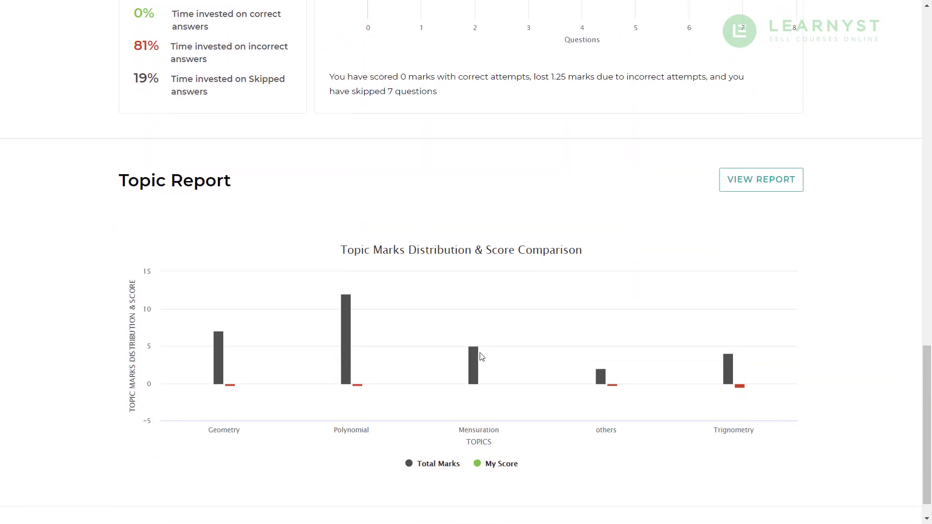